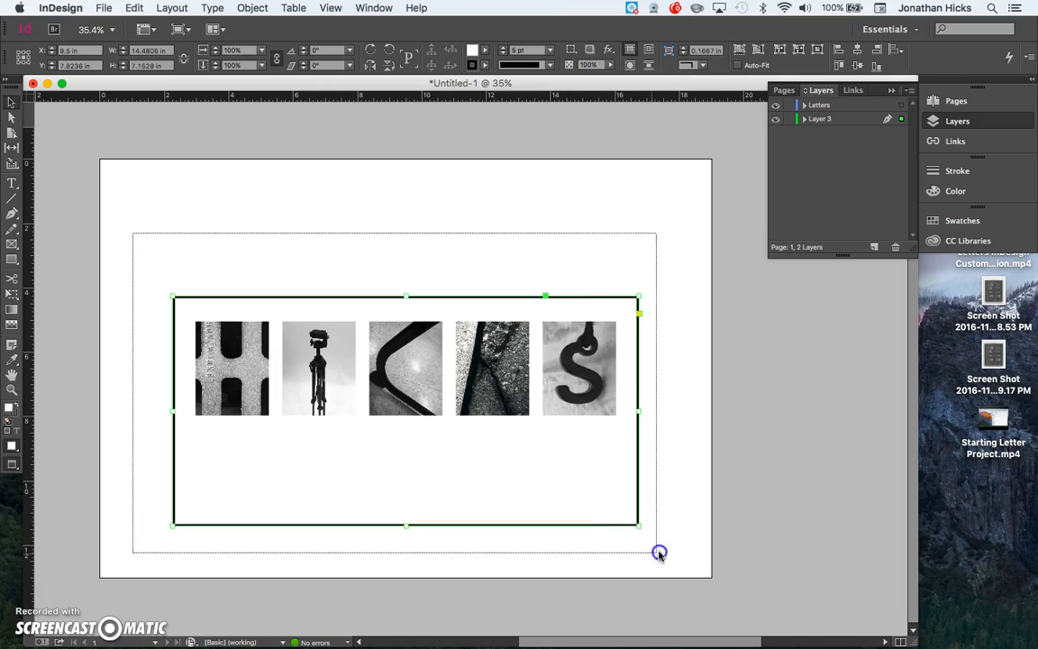
# Move the black border and the five letter images up together to the page centre, at X 9.5 in and Y 6.5 in.
pyautogui.moveTo(610, 400); pyautogui.dragTo(607, 354)
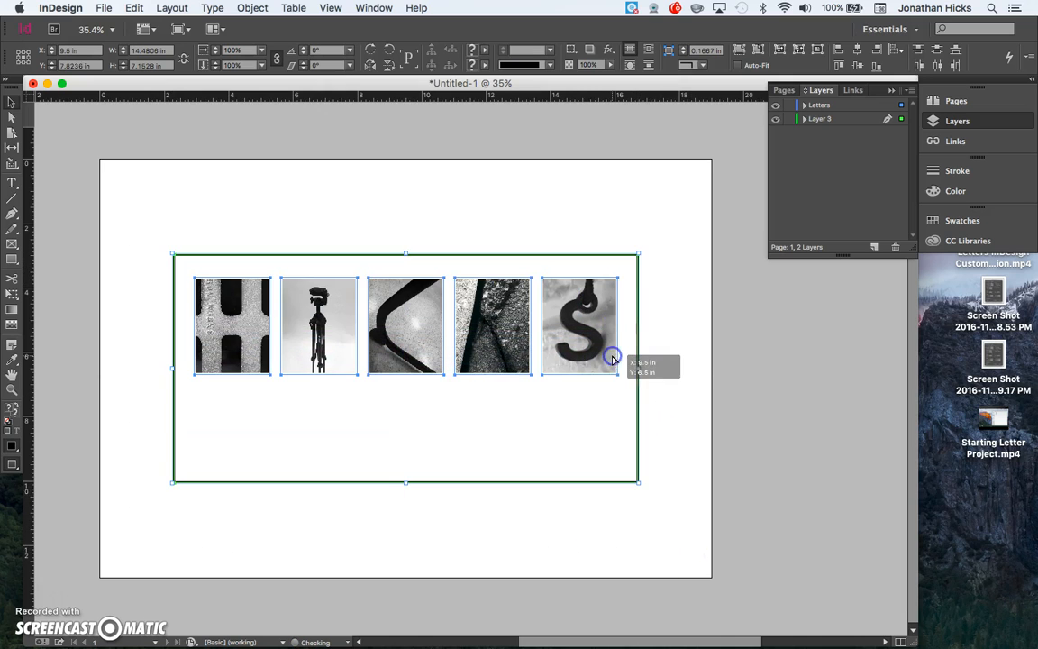
pyautogui.click(683, 383)
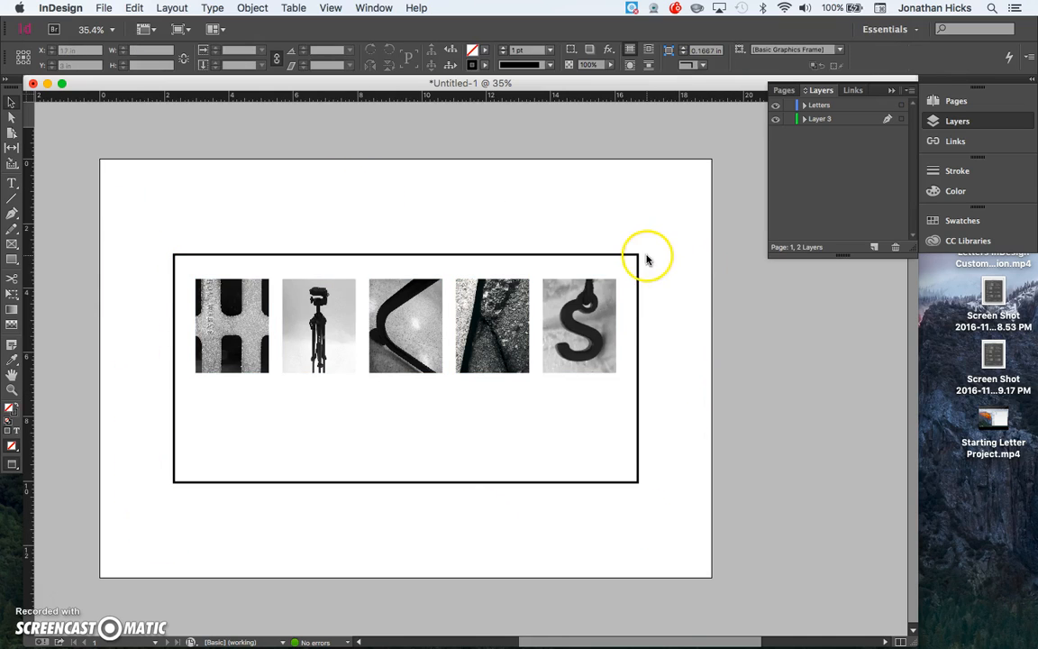
# Lock the Letters and Layer 3 layers and add a new layer named Quote.
pyautogui.click(789, 105)
pyautogui.click(789, 120)
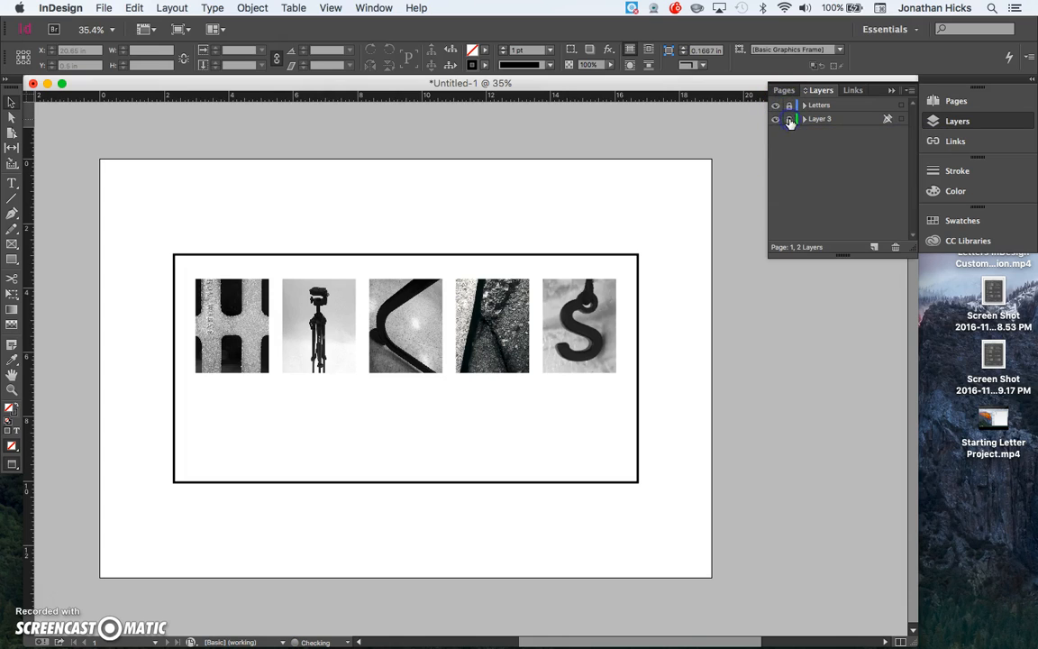
pyautogui.click(875, 248)
pyautogui.moveTo(836, 107); pyautogui.dragTo(836, 105)
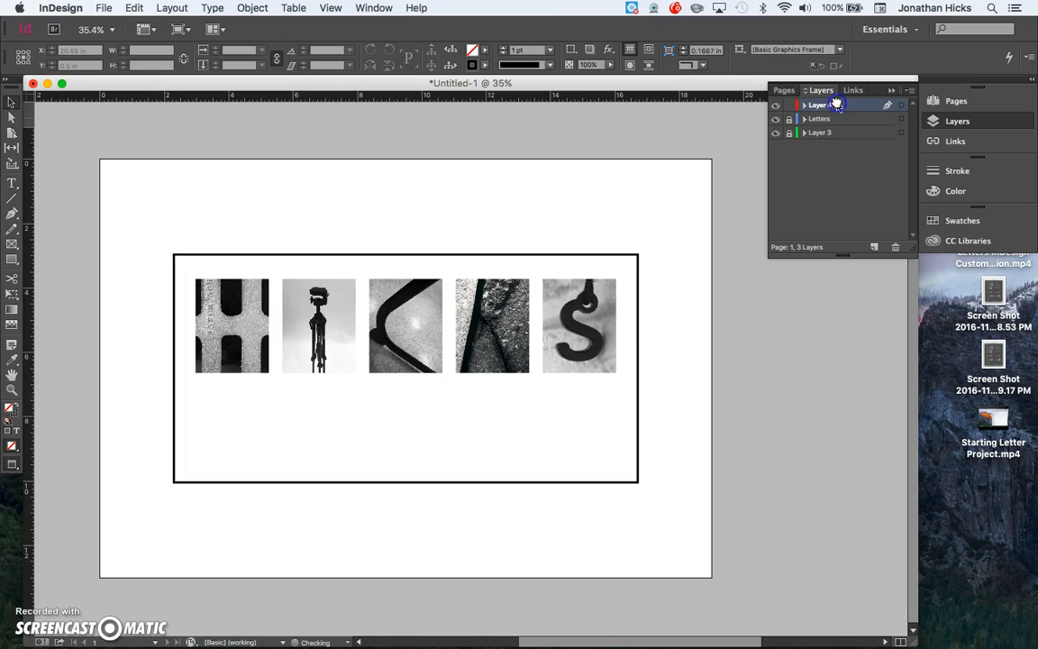
pyautogui.doubleClick(823, 107)
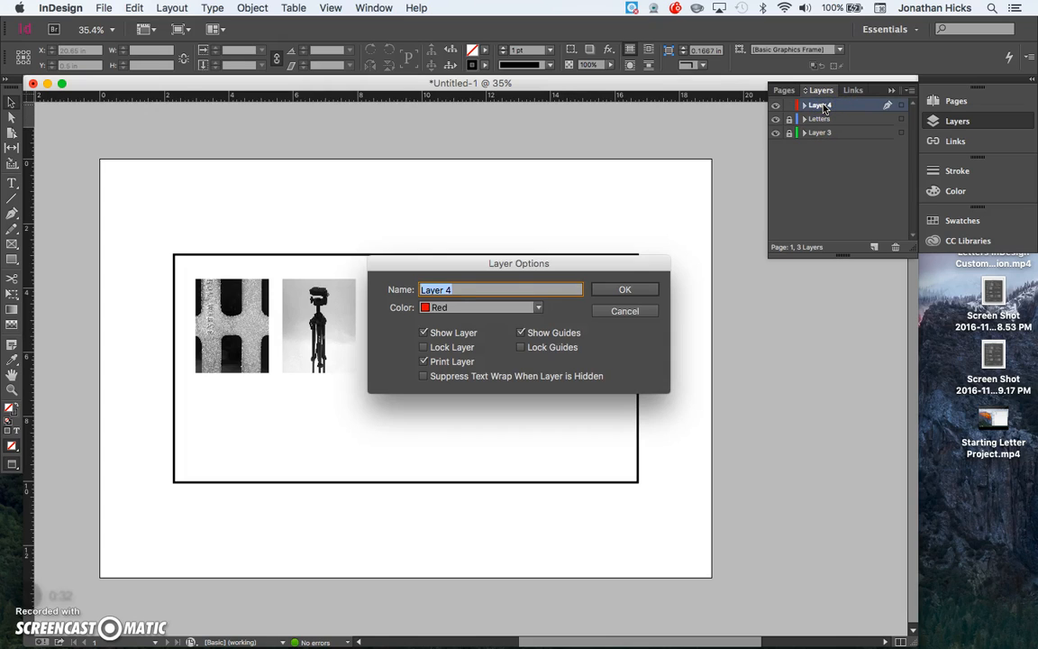
pyautogui.write('Quote')
pyautogui.press('Return')
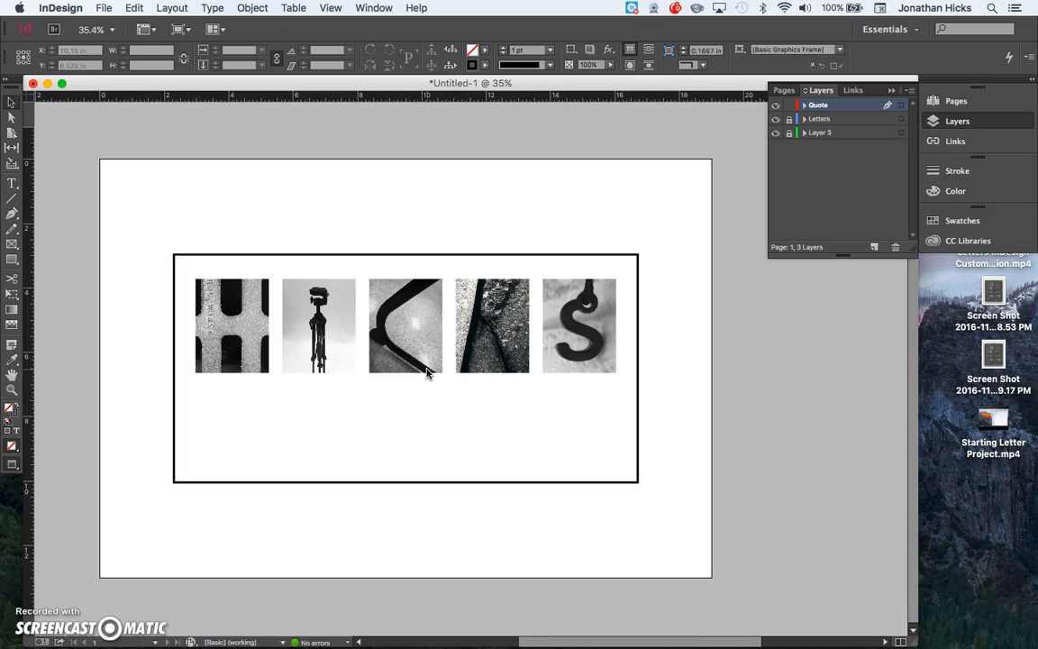
# Create a text frame about 7.85 by 2.48 in below the letter images, containing “Happy Friday Friends!” in quotation marks.
pyautogui.press('w')
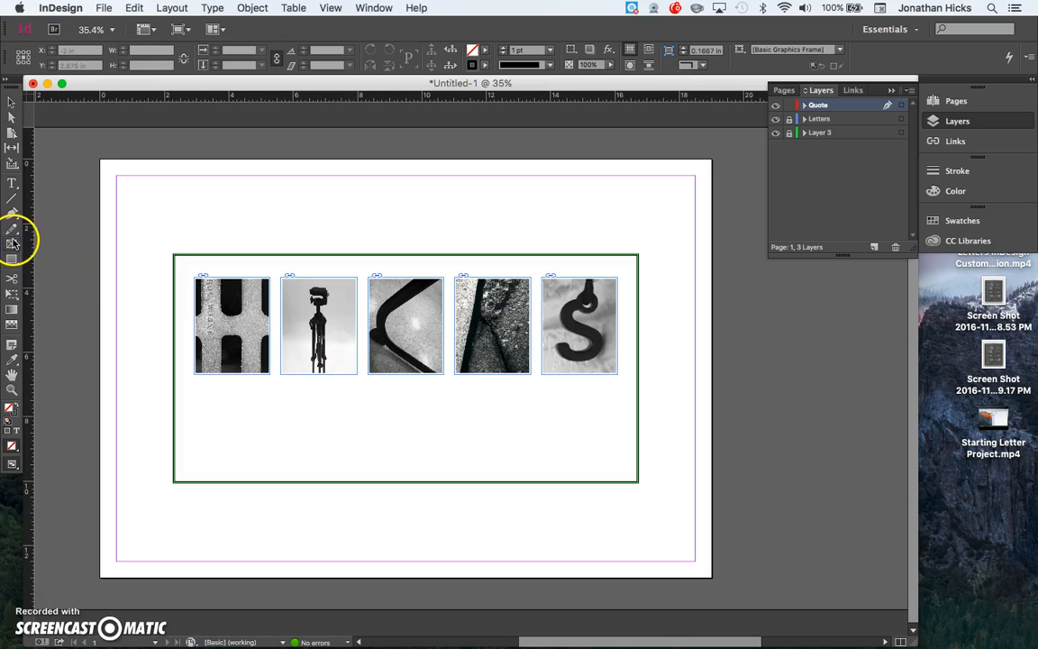
pyautogui.click(12, 186)
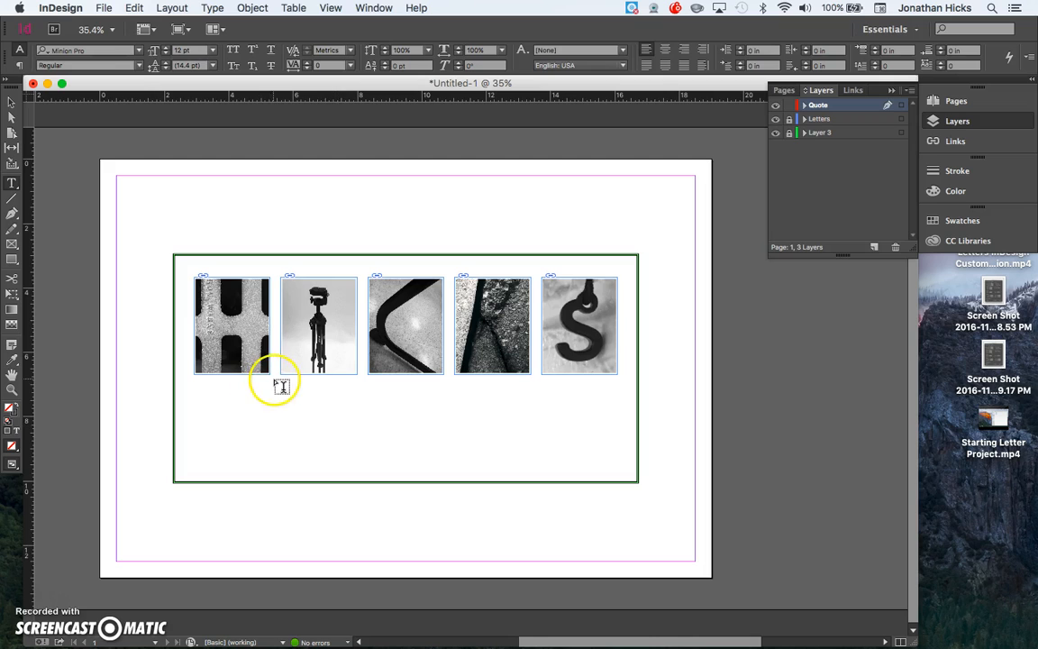
pyautogui.moveTo(279, 380); pyautogui.dragTo(533, 460)
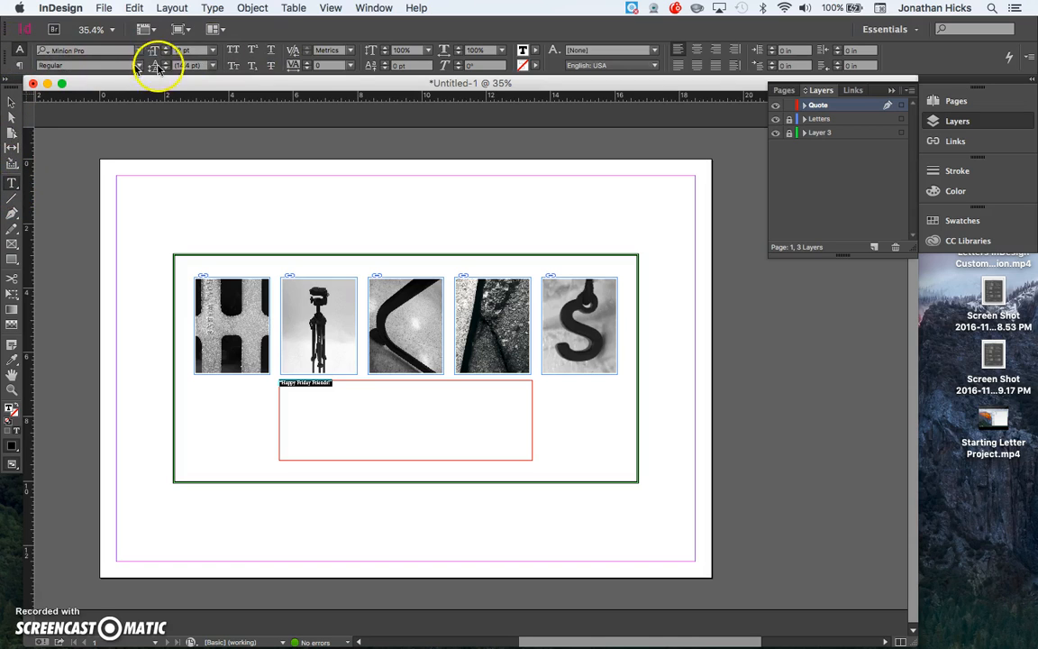
# Set the font size of the selected quote to 60 pt.
pyautogui.click(214, 49)
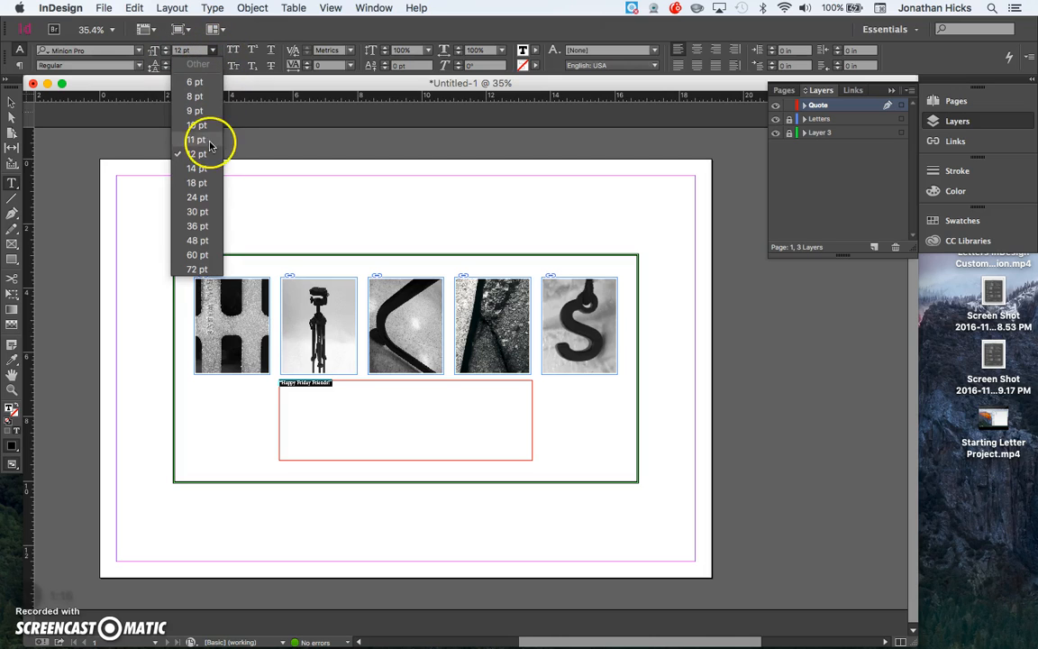
pyautogui.click(207, 240)
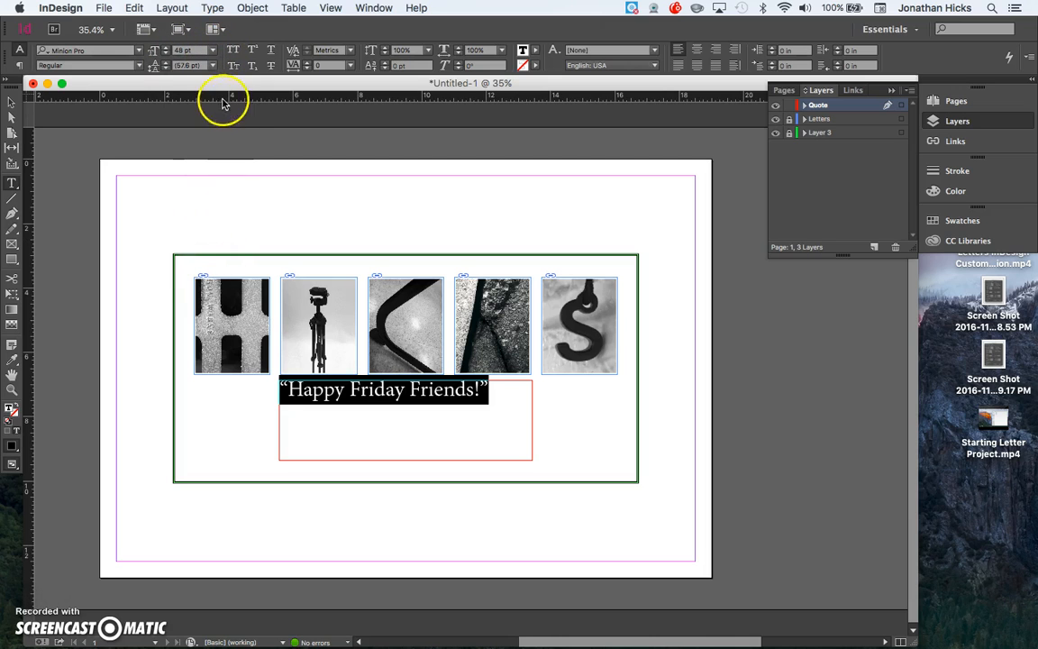
pyautogui.click(211, 50)
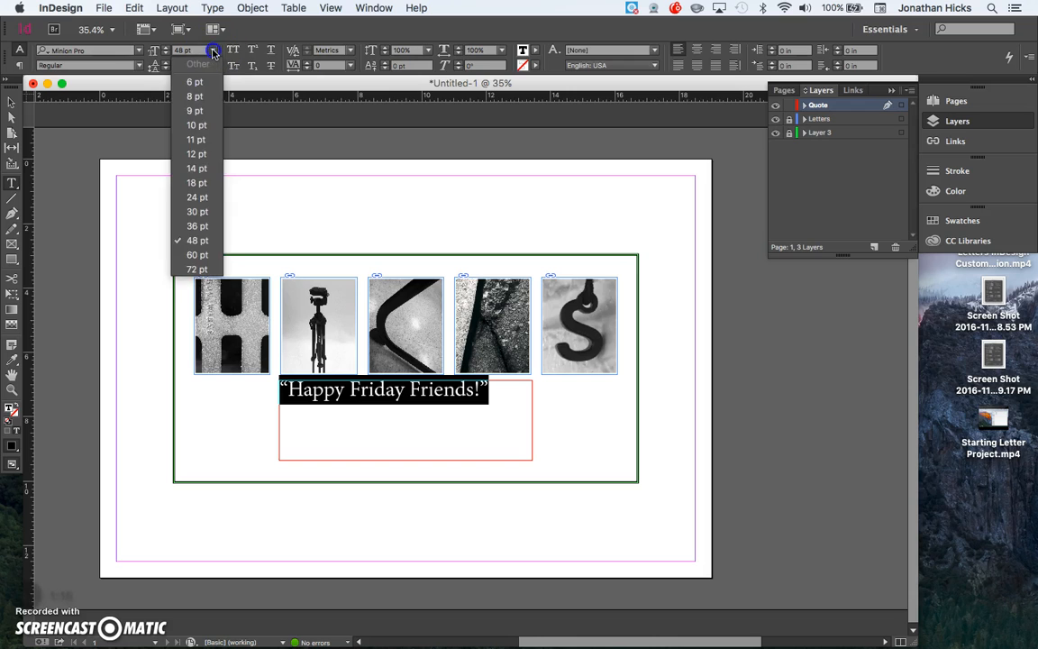
pyautogui.click(190, 257)
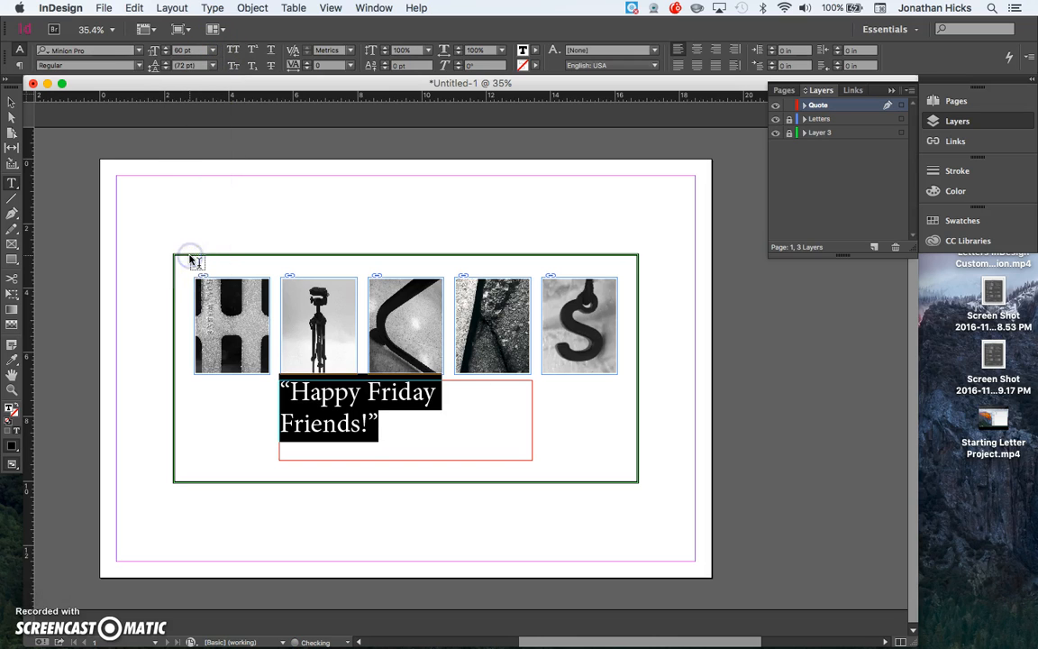
# Try the Edwardian Script ITC font on the quote.
pyautogui.click(138, 52)
pyautogui.scroll(1, 176, 180)
pyautogui.scroll(2, 177, 180)
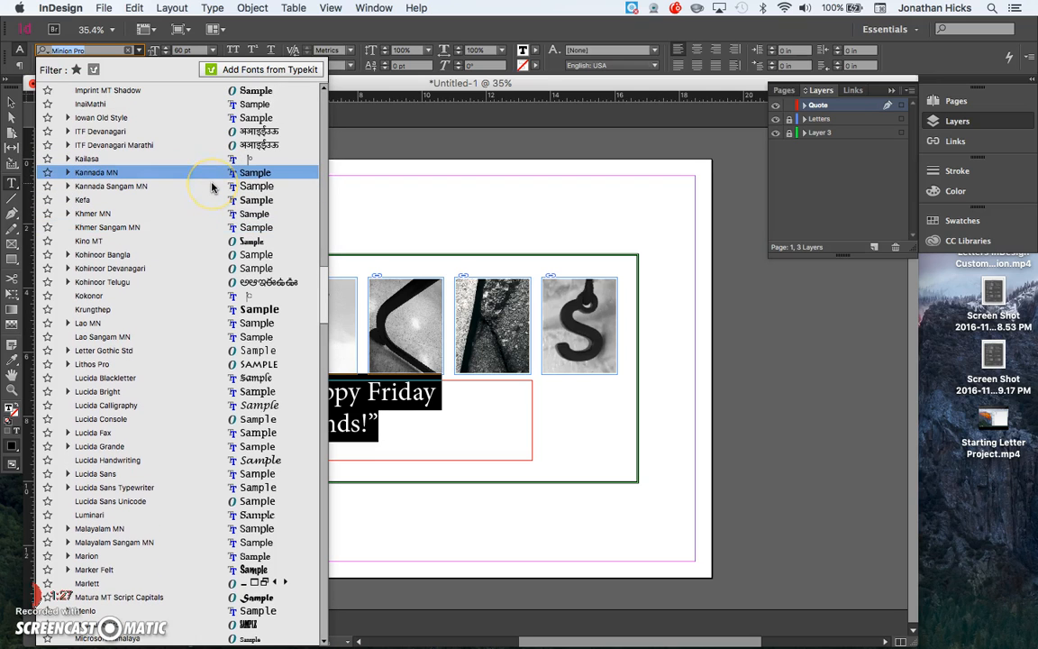
pyautogui.scroll(5, 211, 187)
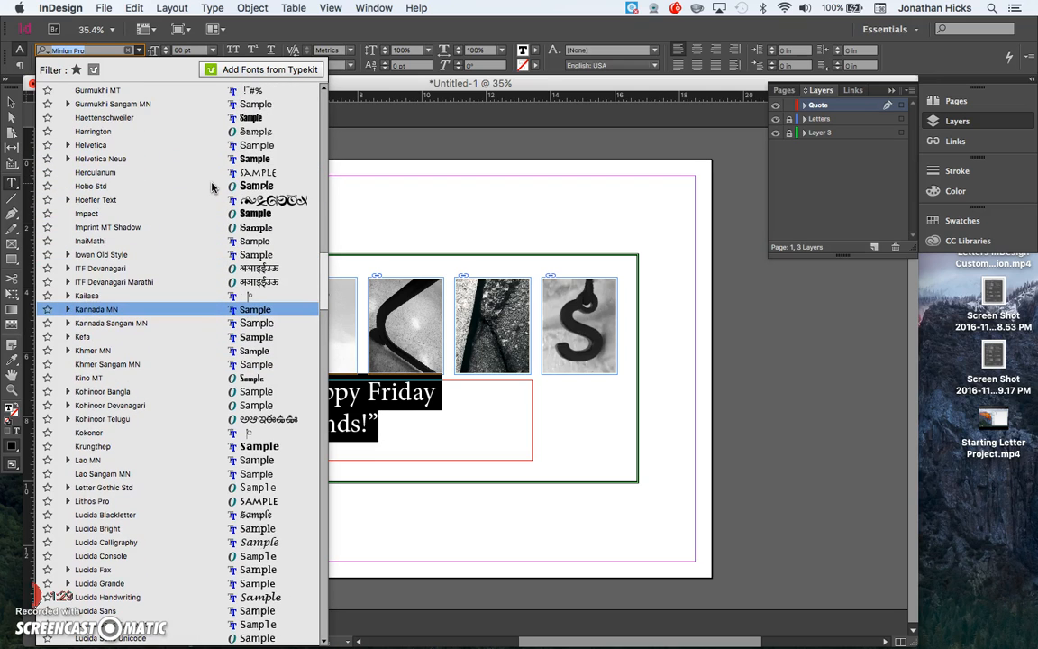
pyautogui.scroll(10, 212, 186)
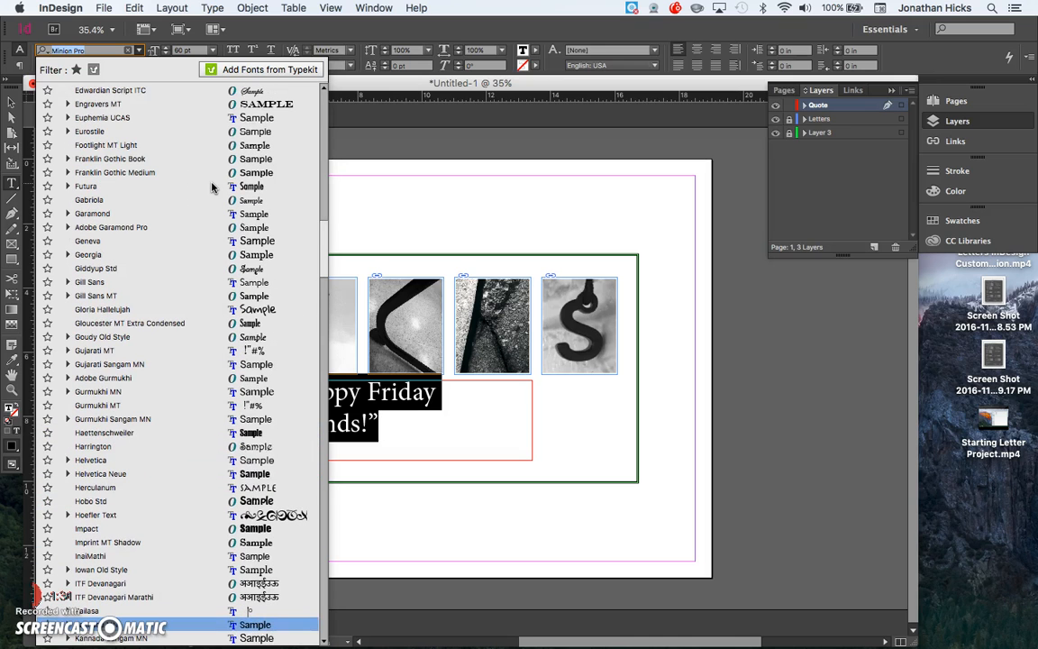
pyautogui.scroll(3, 212, 187)
pyautogui.click(179, 185)
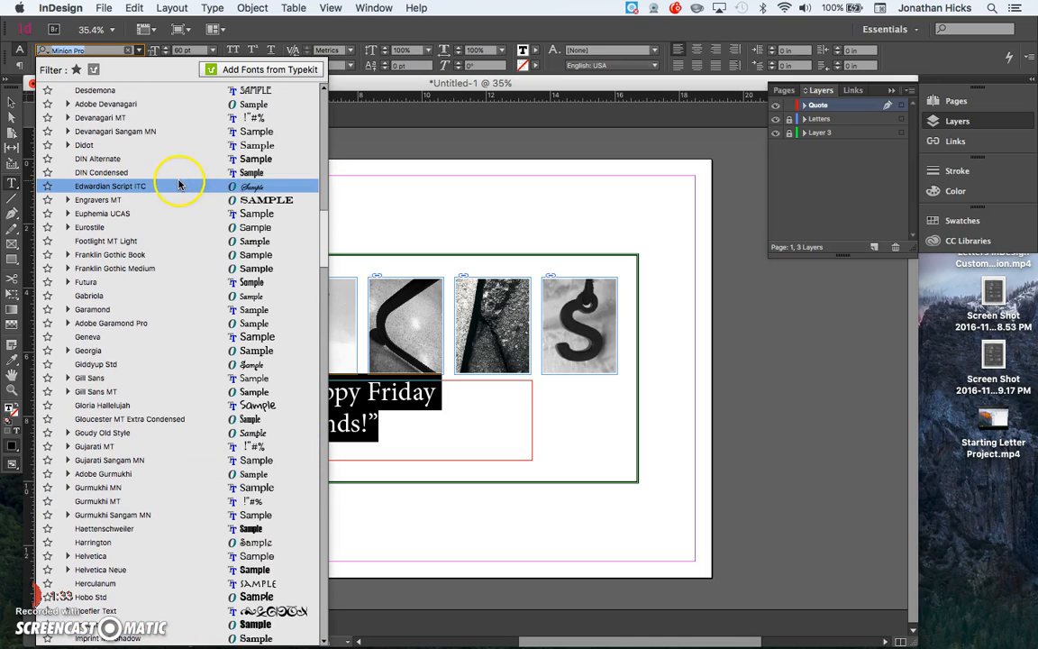
pyautogui.click(300, 184)
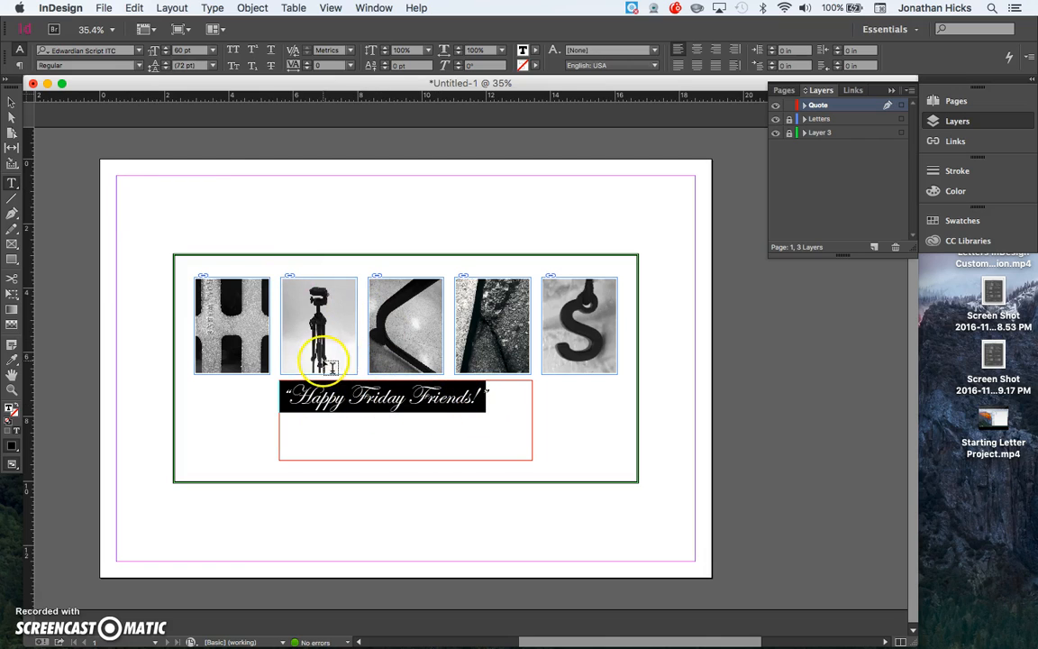
# Change the quote's font to Avenir with the Oblique style.
pyautogui.click(138, 50)
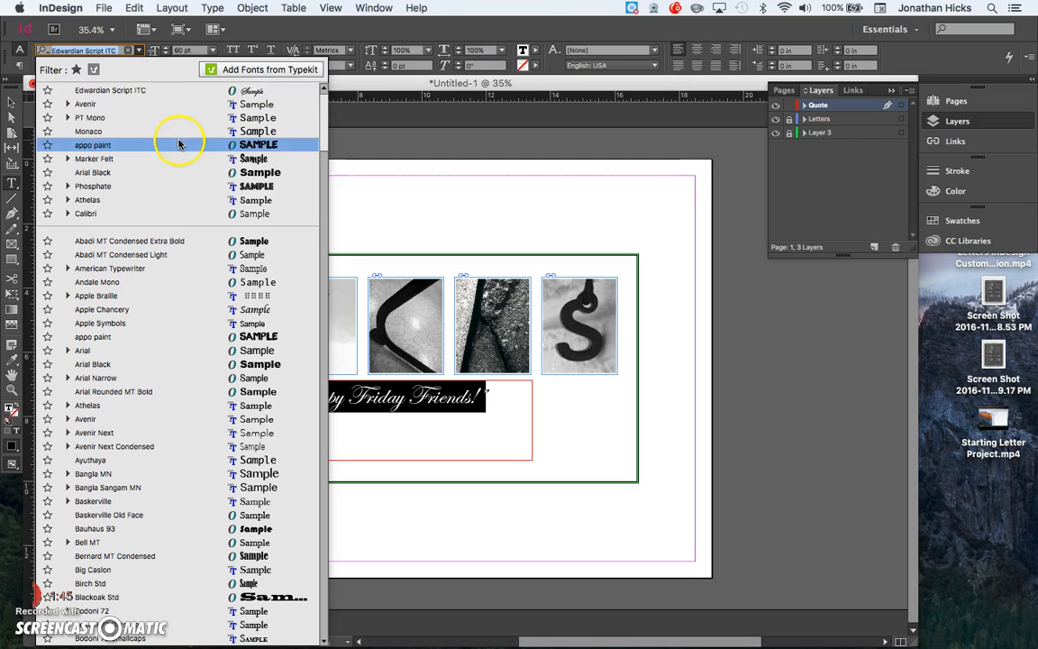
pyautogui.scroll(-1, 147, 351)
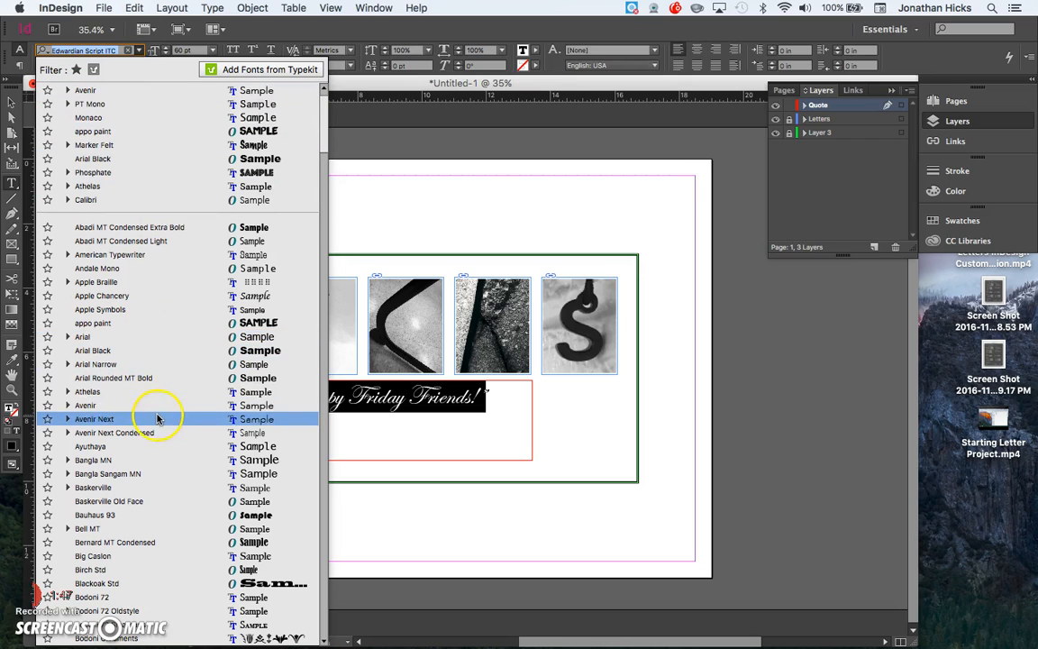
pyautogui.click(66, 406)
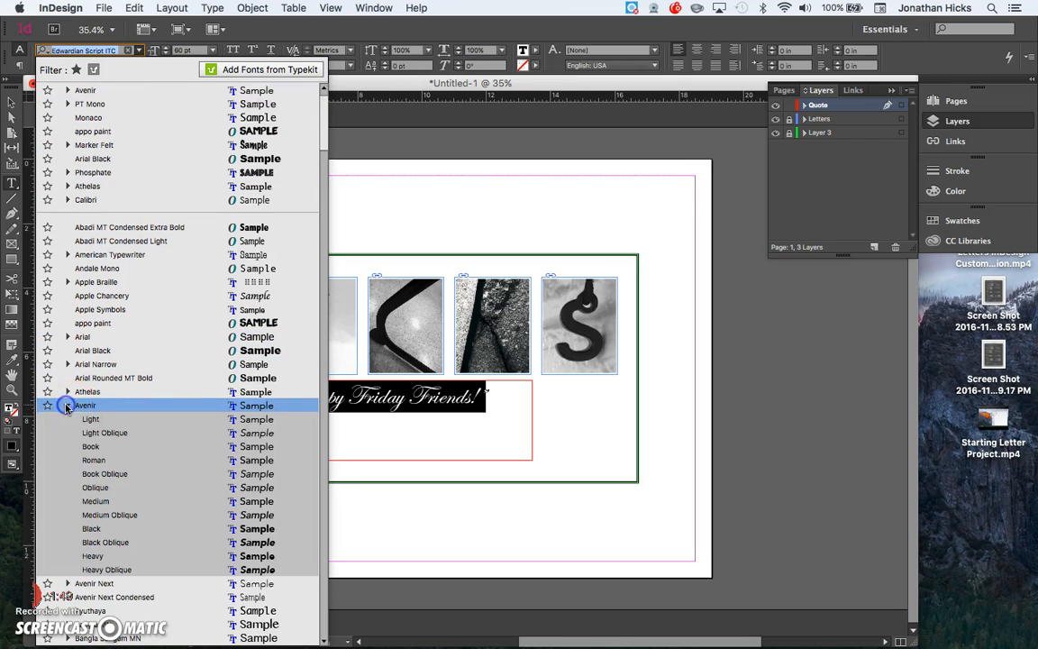
pyautogui.click(145, 524)
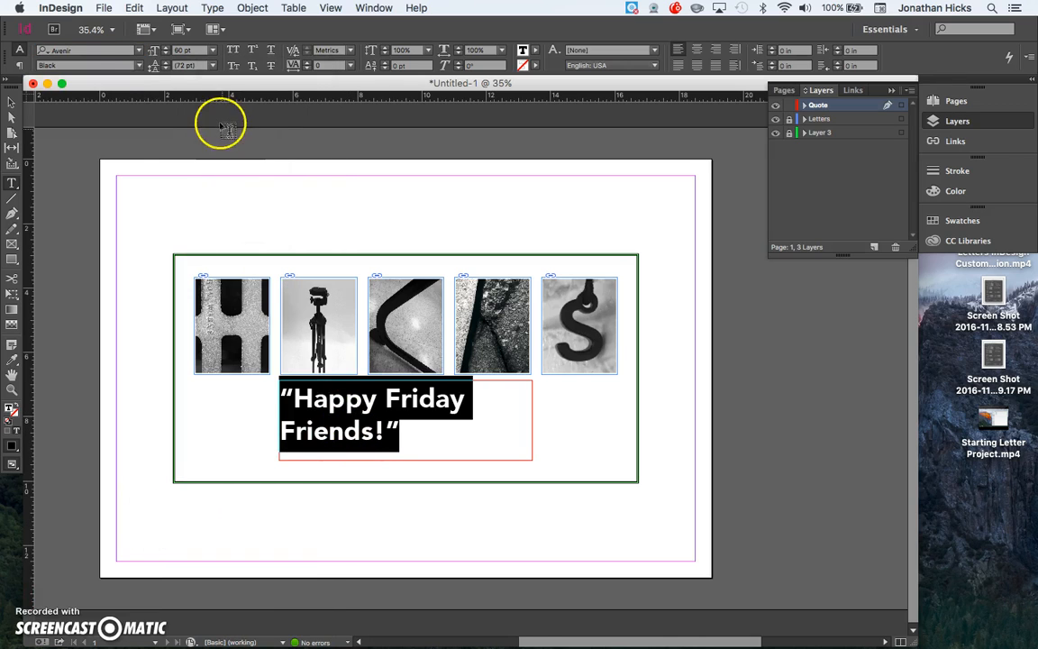
pyautogui.click(137, 65)
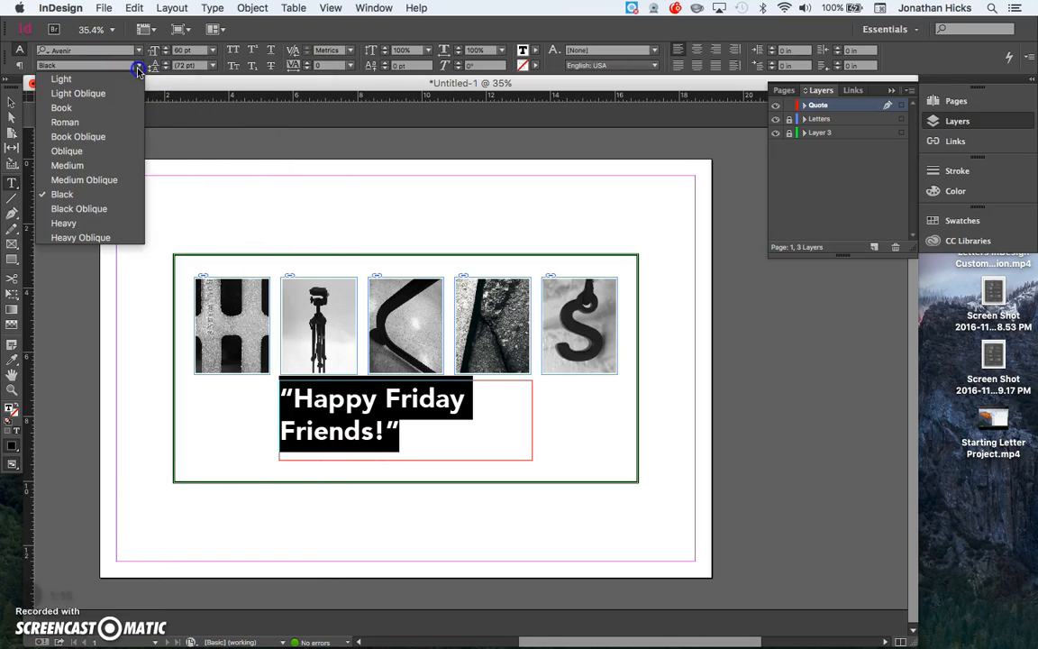
pyautogui.click(131, 151)
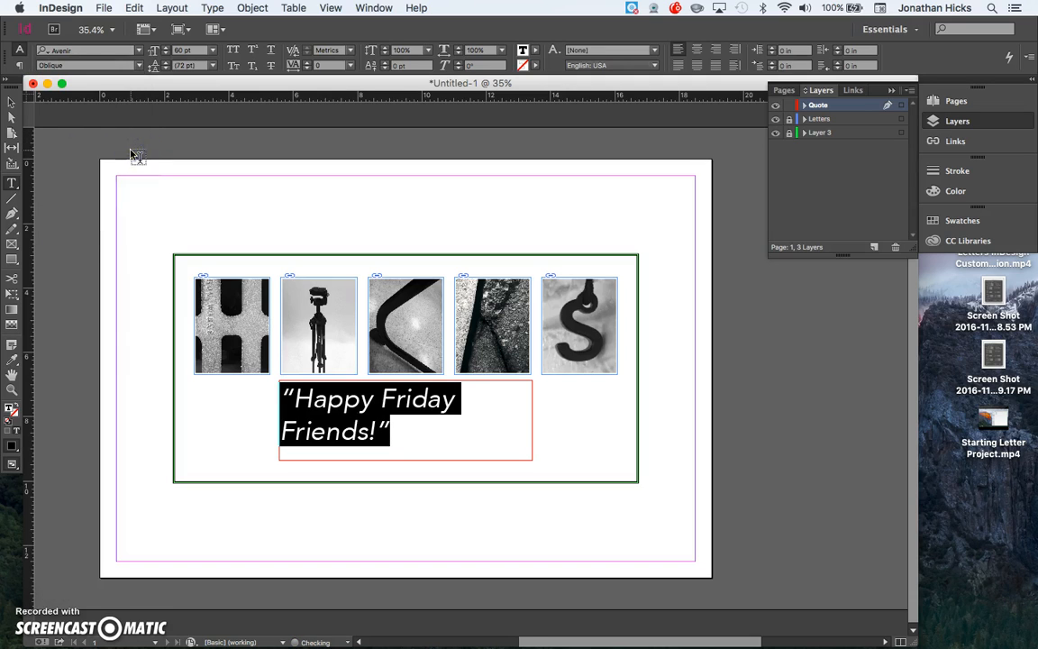
# Widen the quote's text frame on both sides to about 9.4 in and centre it horizontally at X 9.5 in.
pyautogui.click(10, 102)
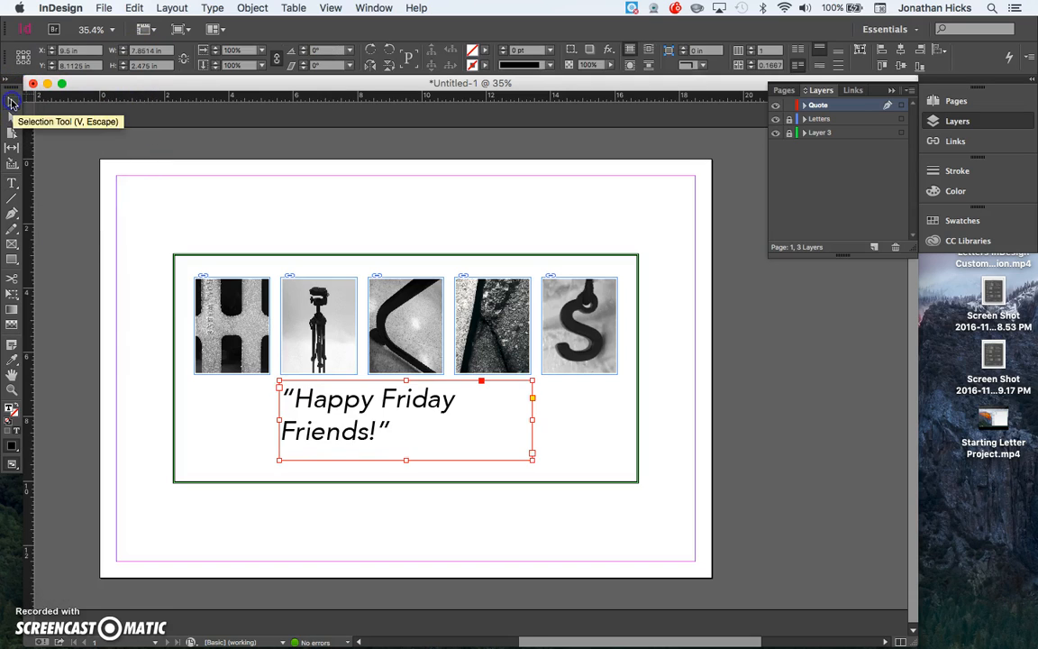
pyautogui.click(280, 419)
pyautogui.moveTo(279, 419); pyautogui.dragTo(259, 419)
pyautogui.moveTo(532, 419); pyautogui.dragTo(561, 419)
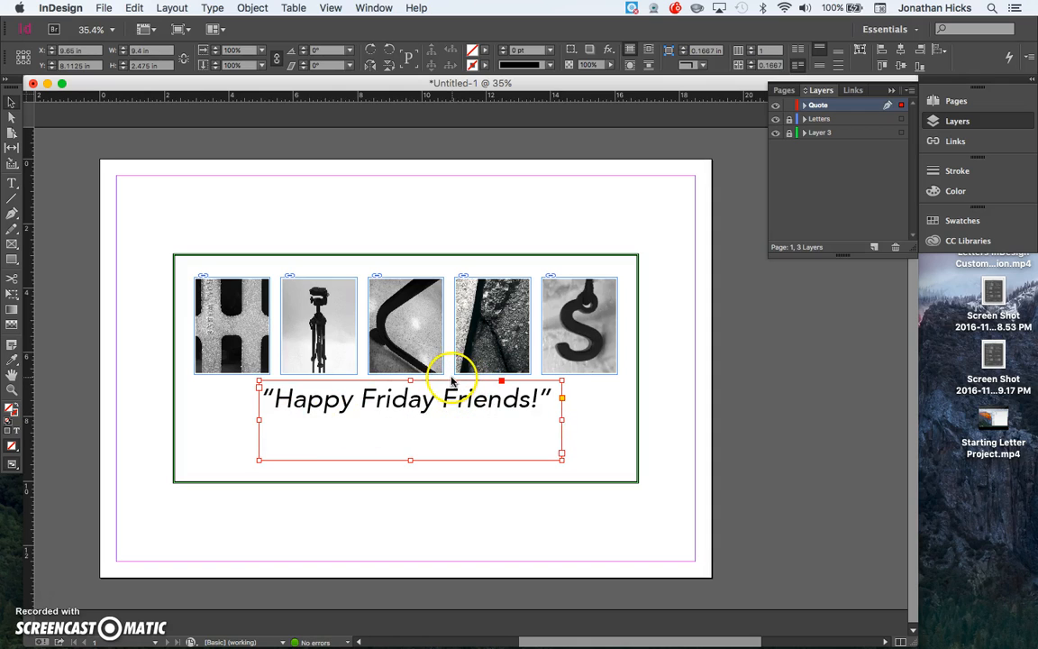
pyautogui.moveTo(451, 382); pyautogui.dragTo(447, 381)
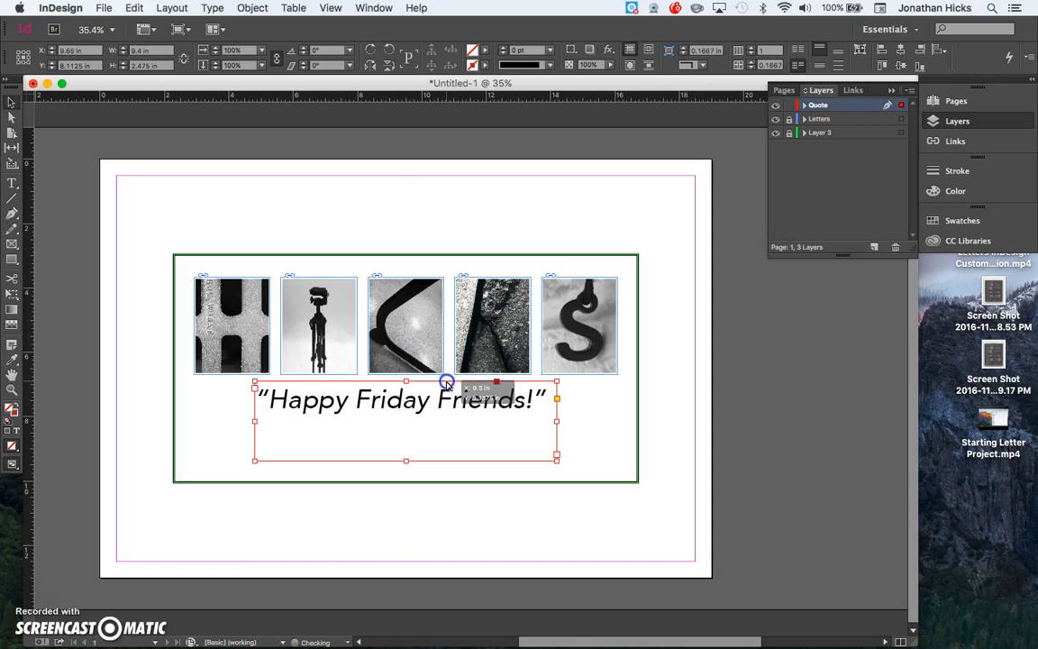
# Select the whole quote and set its leading to 72 pt.
pyautogui.tripleClick(405, 409)
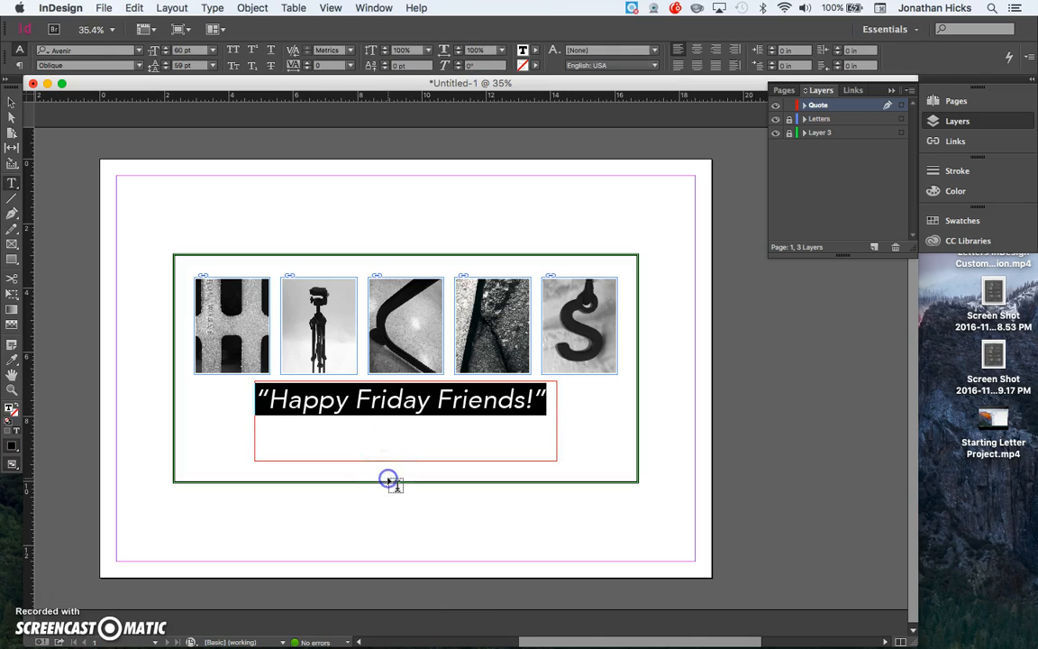
pyautogui.click(13, 184)
pyautogui.click(397, 407)
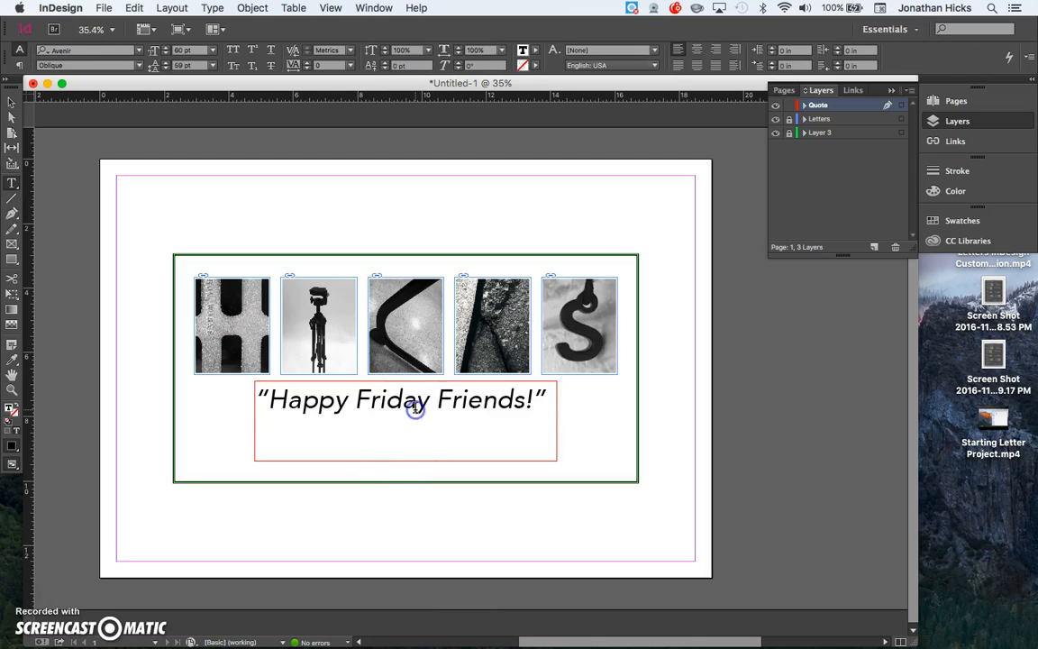
pyautogui.moveTo(556, 396); pyautogui.dragTo(248, 410)
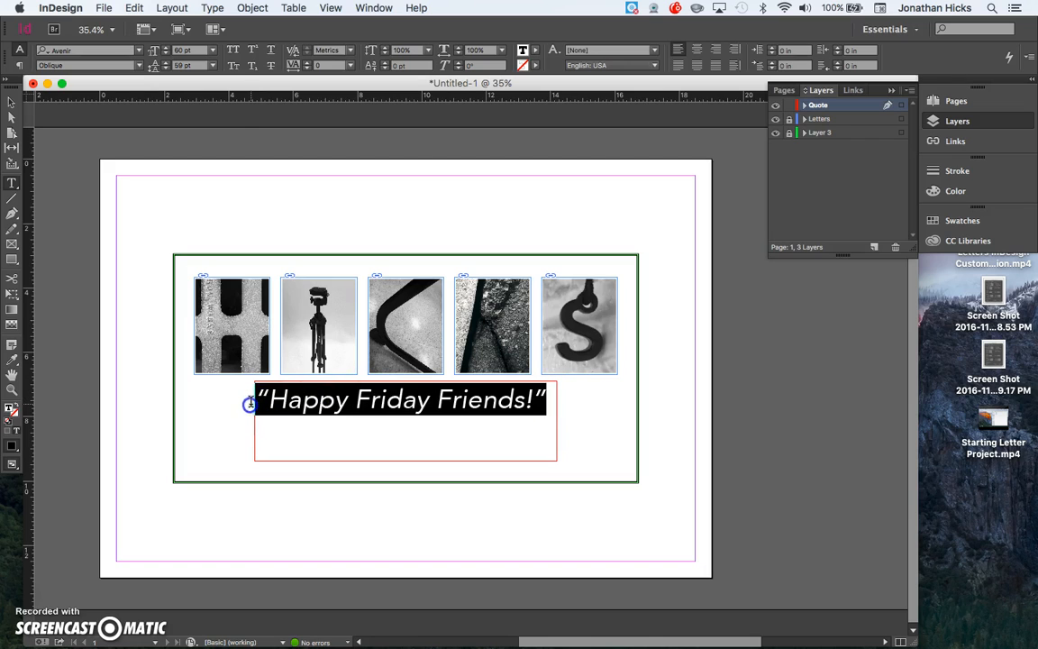
pyautogui.click(166, 64)
pyautogui.click(166, 64)
pyautogui.click(167, 64)
pyautogui.click(167, 64)
# Reduce the quote's font size to 56 pt and centre-align the text.
pyautogui.click(166, 53)
pyautogui.click(165, 53)
pyautogui.click(166, 53)
pyautogui.click(166, 53)
pyautogui.click(696, 49)
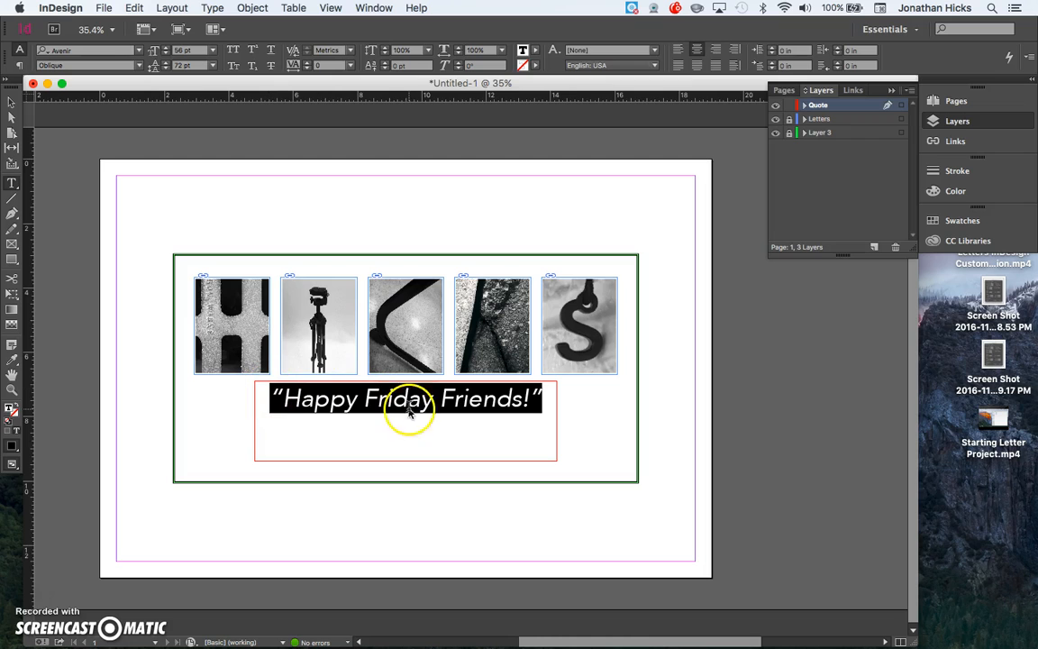
# Examine the layout in preview mode without guides and frame edges, and return to the normal view.
pyautogui.click(595, 407)
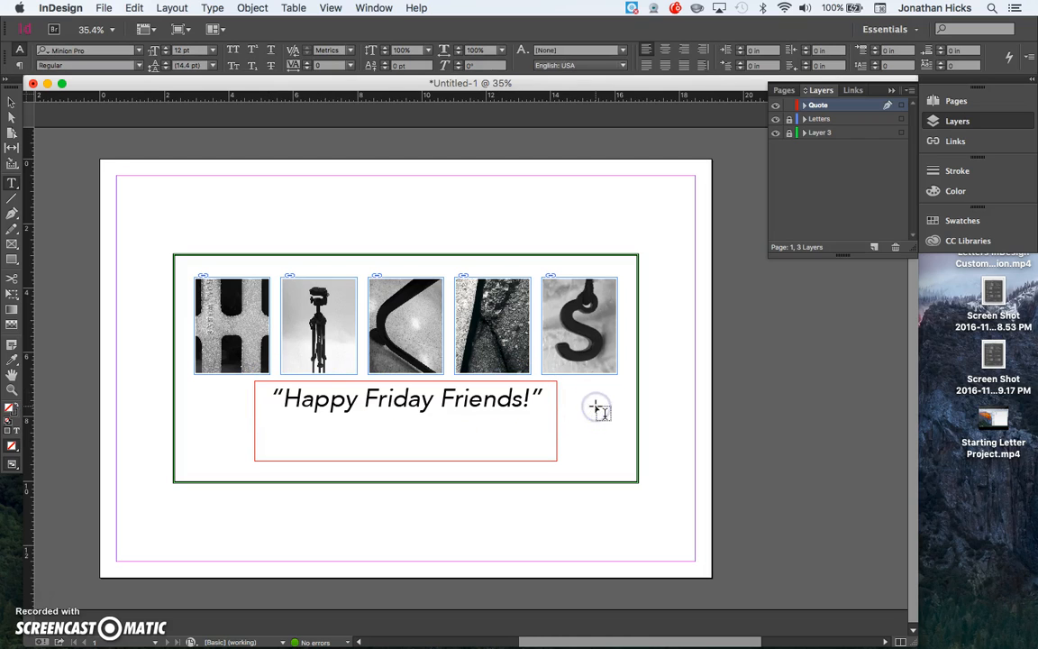
pyautogui.press('w')
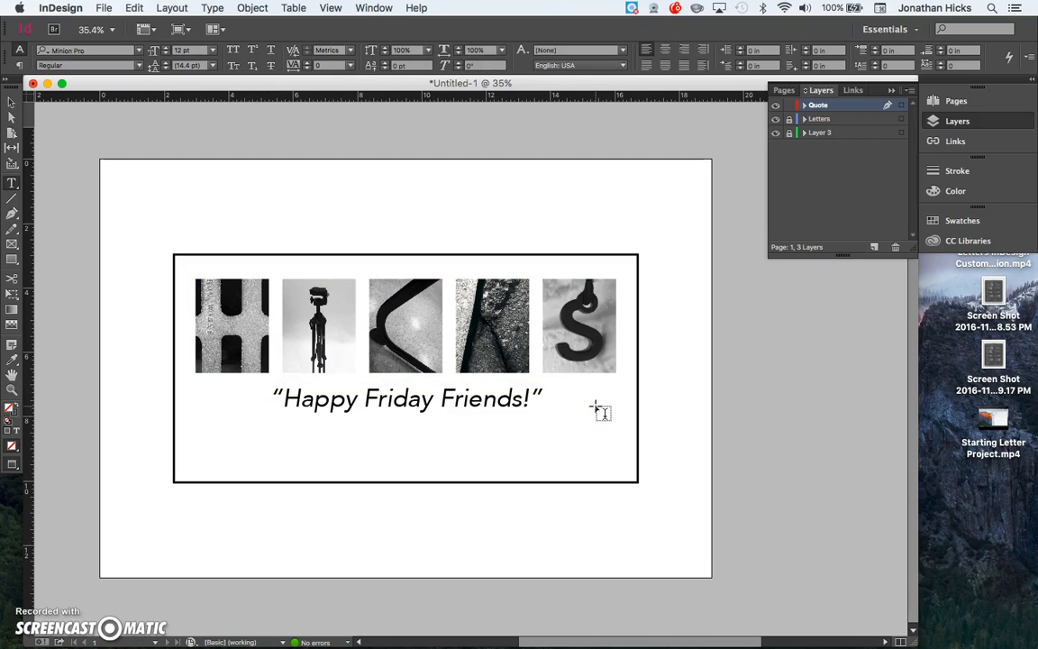
pyautogui.press('w')
pyautogui.press('w')
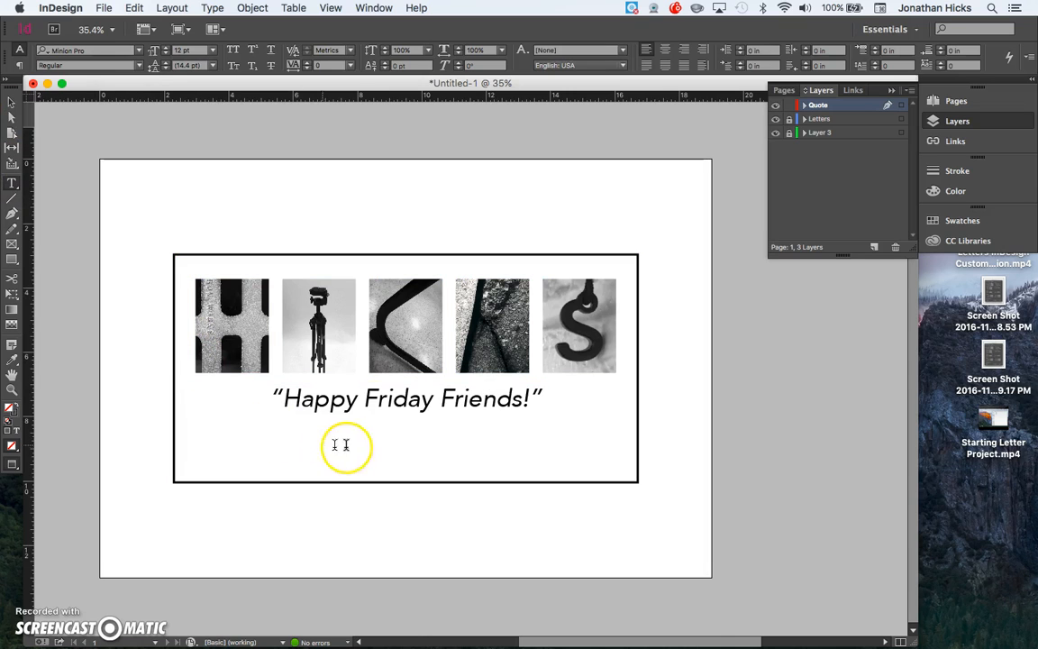
pyautogui.press('w')
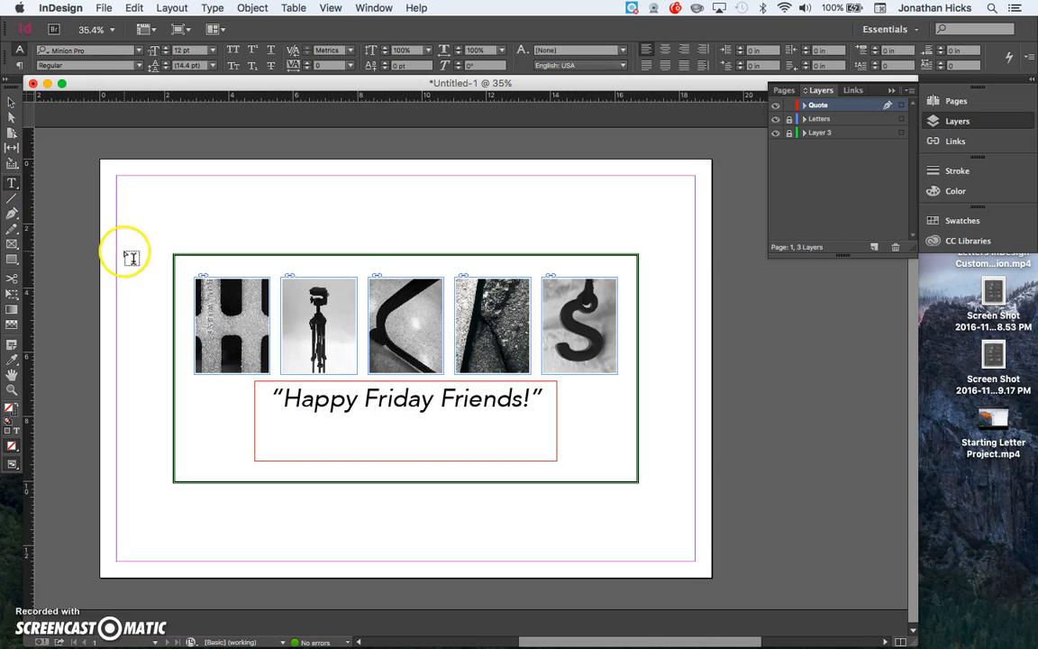
# Shorten the quote's text frame to about 1.7 in high by lowering its upper edge, moving the quote down.
pyautogui.click(12, 100)
pyautogui.click(424, 407)
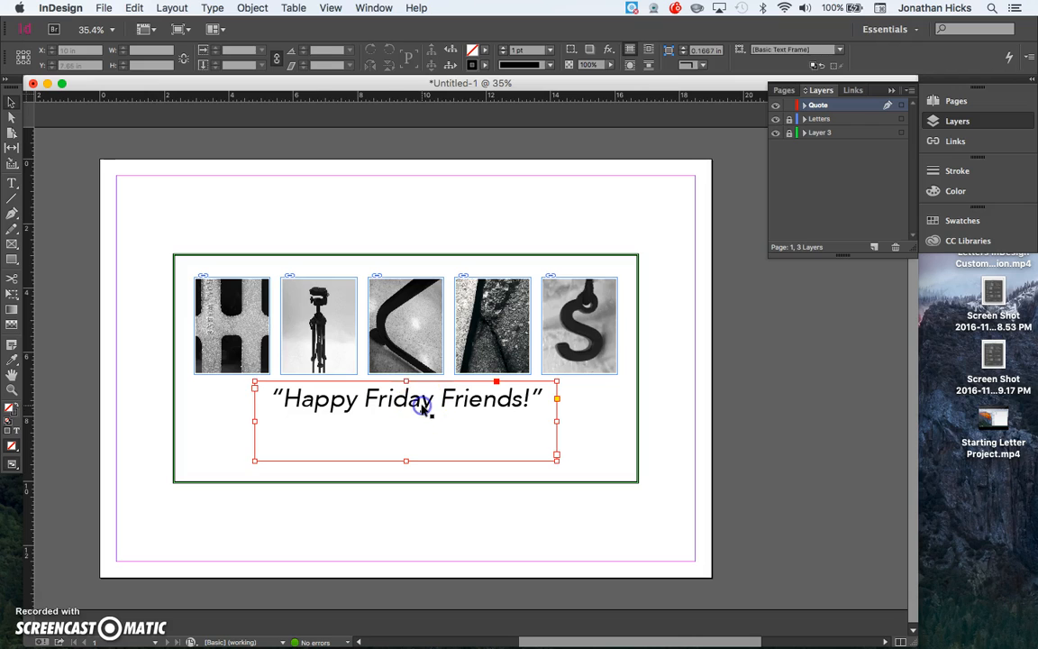
pyautogui.moveTo(407, 379); pyautogui.dragTo(407, 406)
pyautogui.click(587, 425)
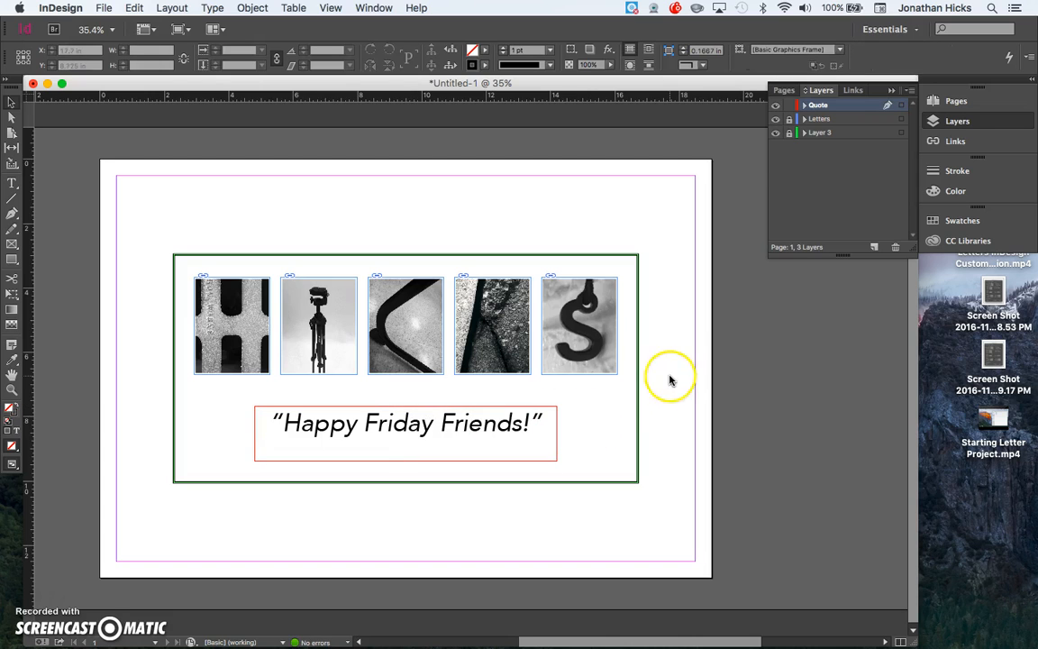
# Lock the Quote layer, add a new layer directly below it and draw a text frame about 7.85 by 2.85 in containing "WEE!!!".
pyautogui.click(873, 248)
pyautogui.moveTo(848, 104); pyautogui.dragTo(848, 126)
pyautogui.click(12, 183)
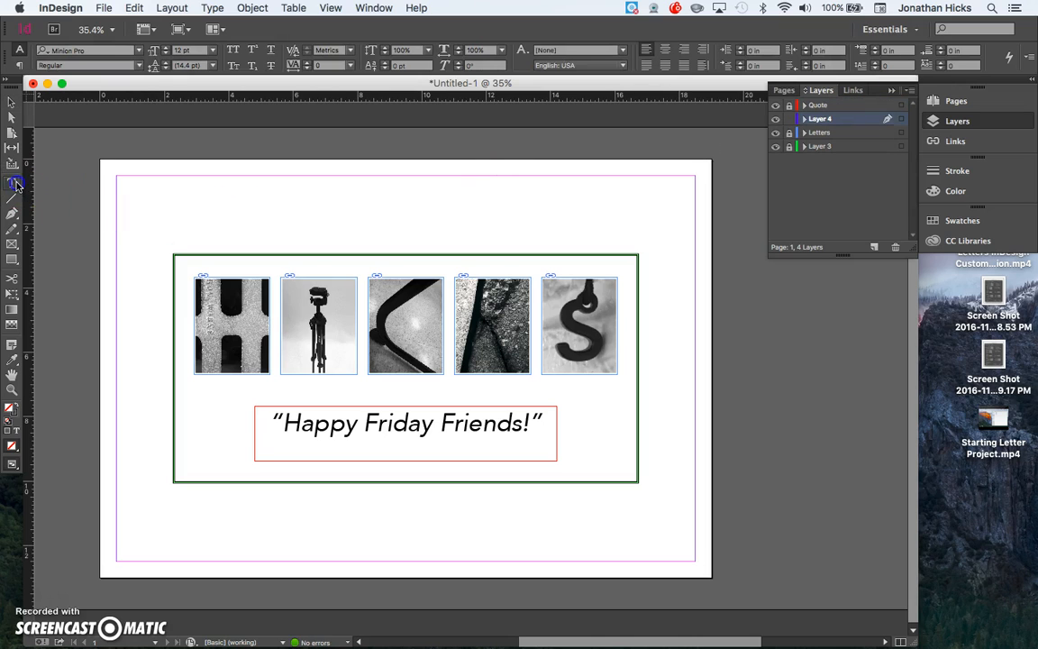
pyautogui.moveTo(279, 382); pyautogui.dragTo(533, 475)
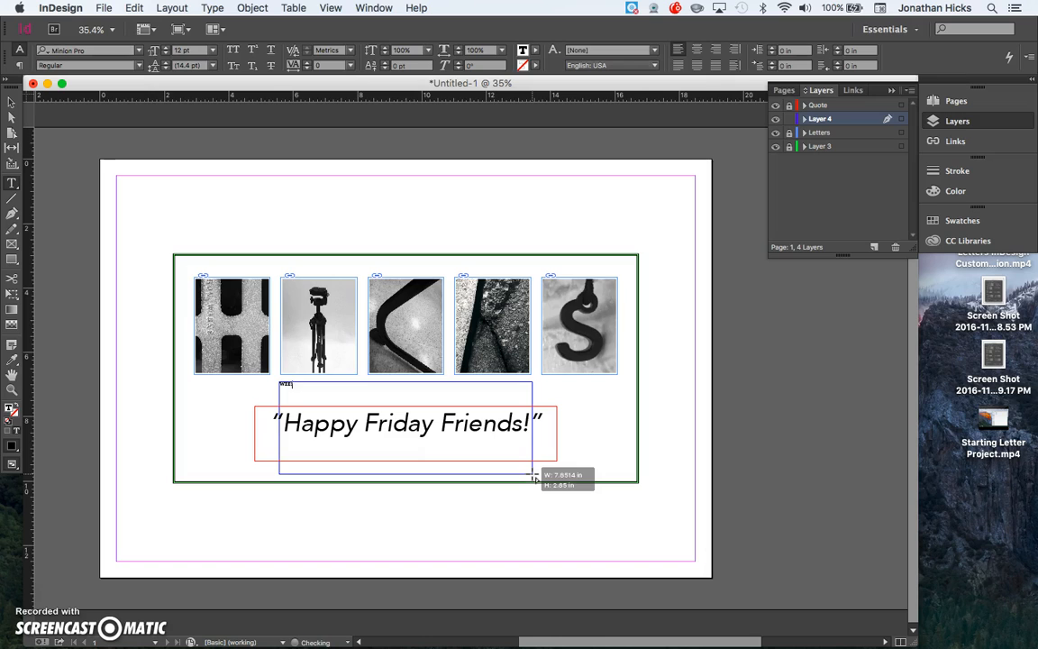
pyautogui.moveTo(533, 477); pyautogui.dragTo(532, 478)
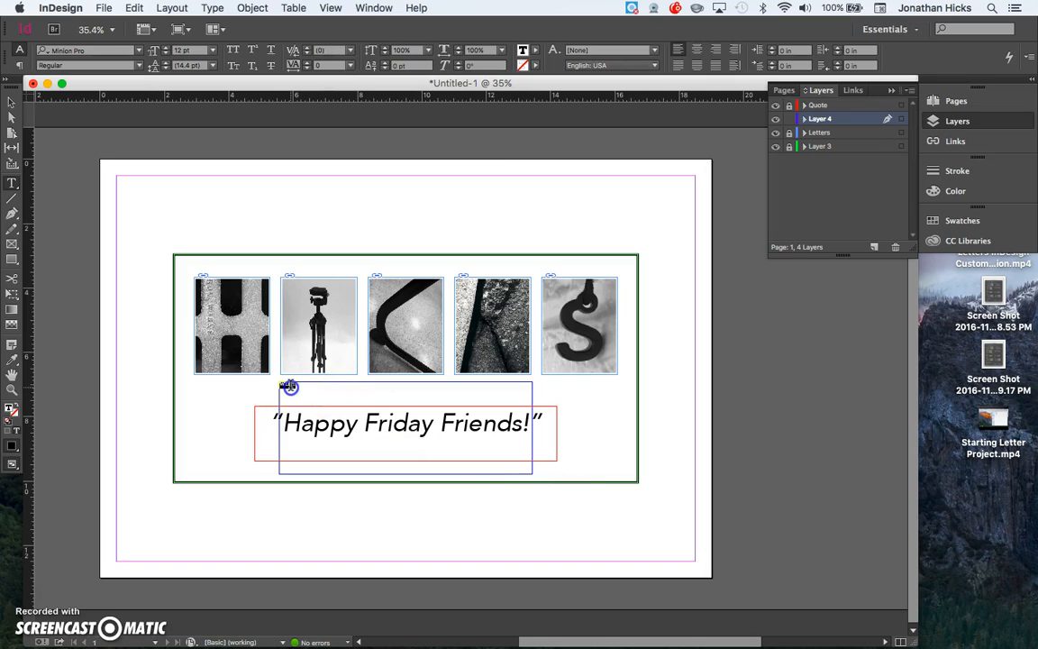
# Set the font size of the "WEE!!!" text to 150 pt.
pyautogui.click(212, 51)
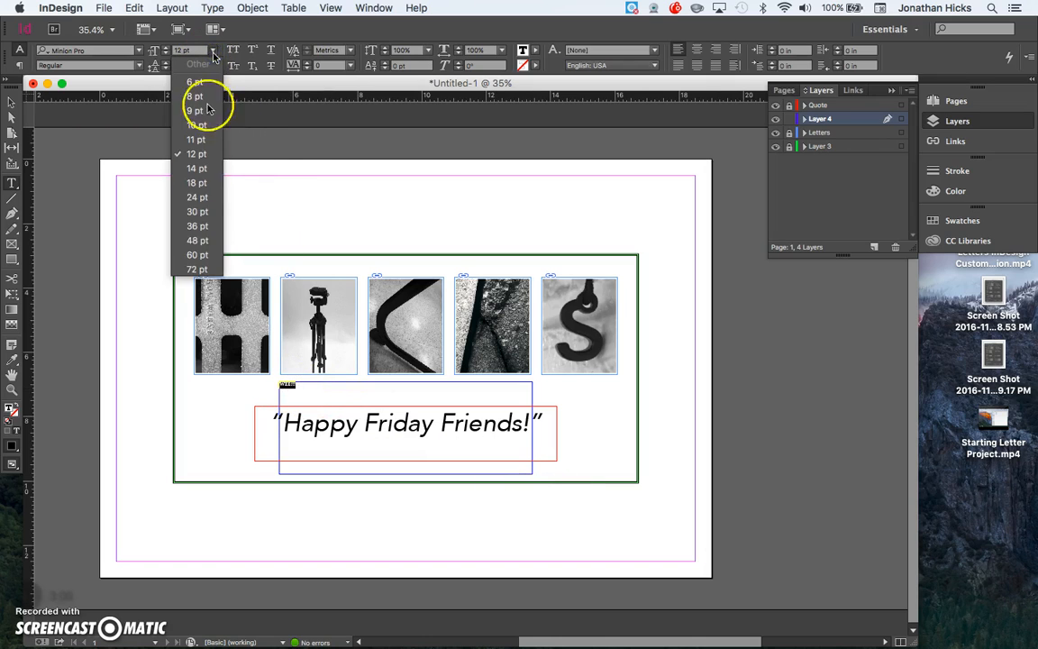
pyautogui.click(198, 268)
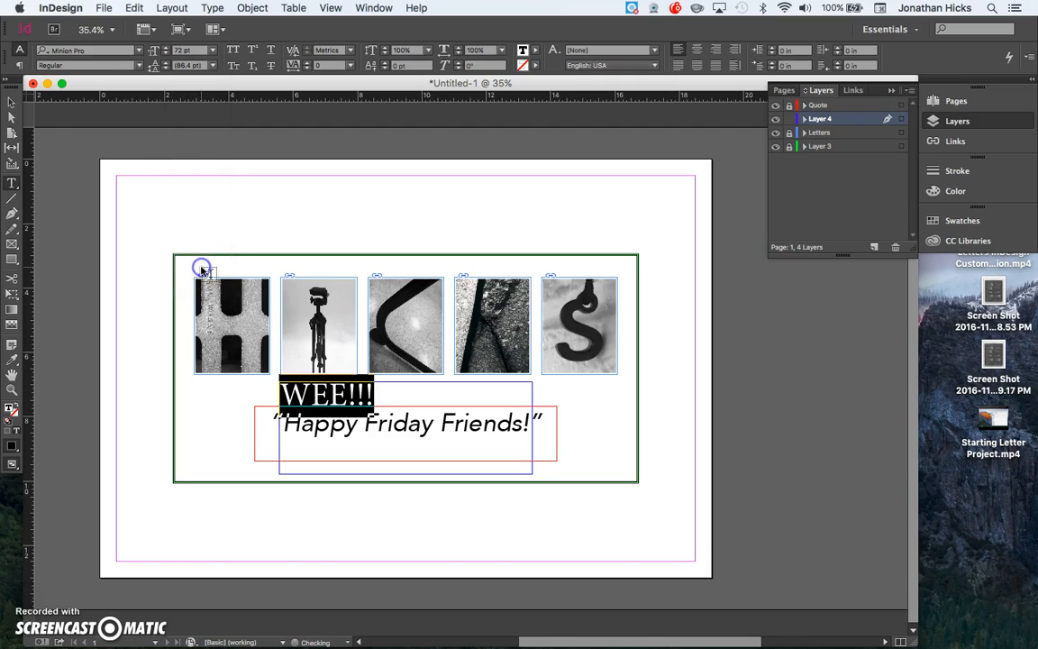
pyautogui.click(166, 49)
pyautogui.click(166, 48)
pyautogui.click(166, 49)
pyautogui.click(165, 49)
pyautogui.click(181, 51)
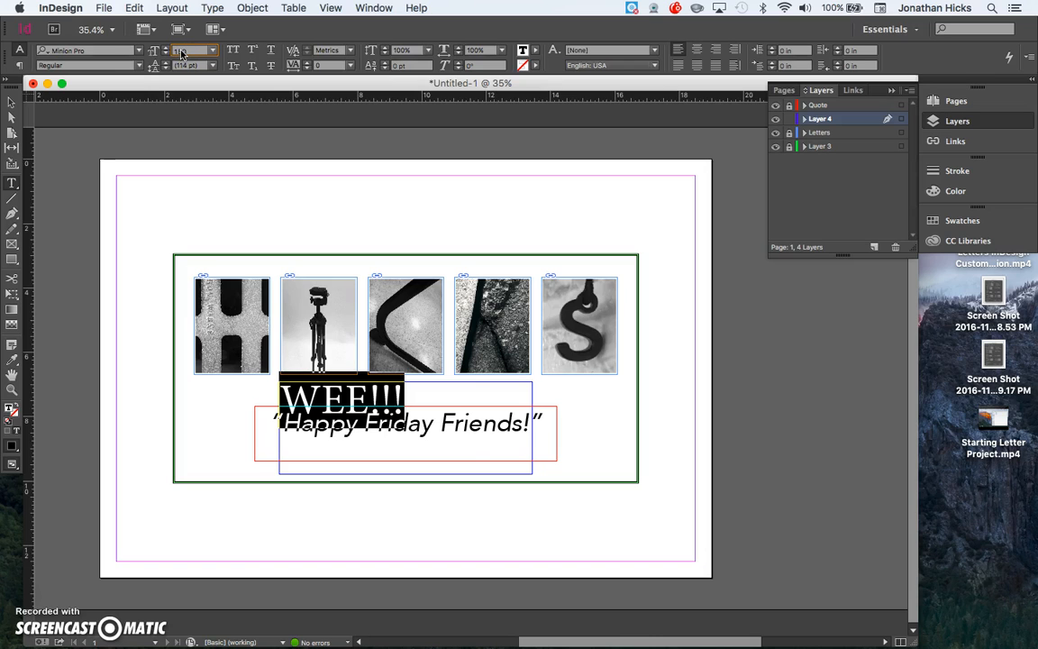
pyautogui.write('150')
pyautogui.press('Return')
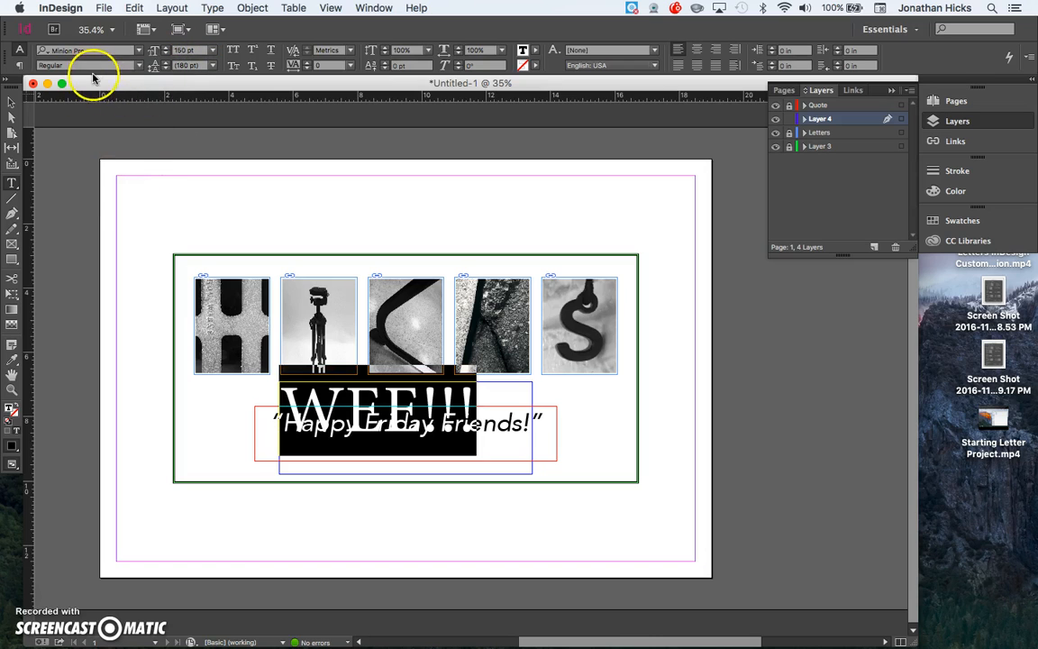
pyautogui.doubleClick(9, 409)
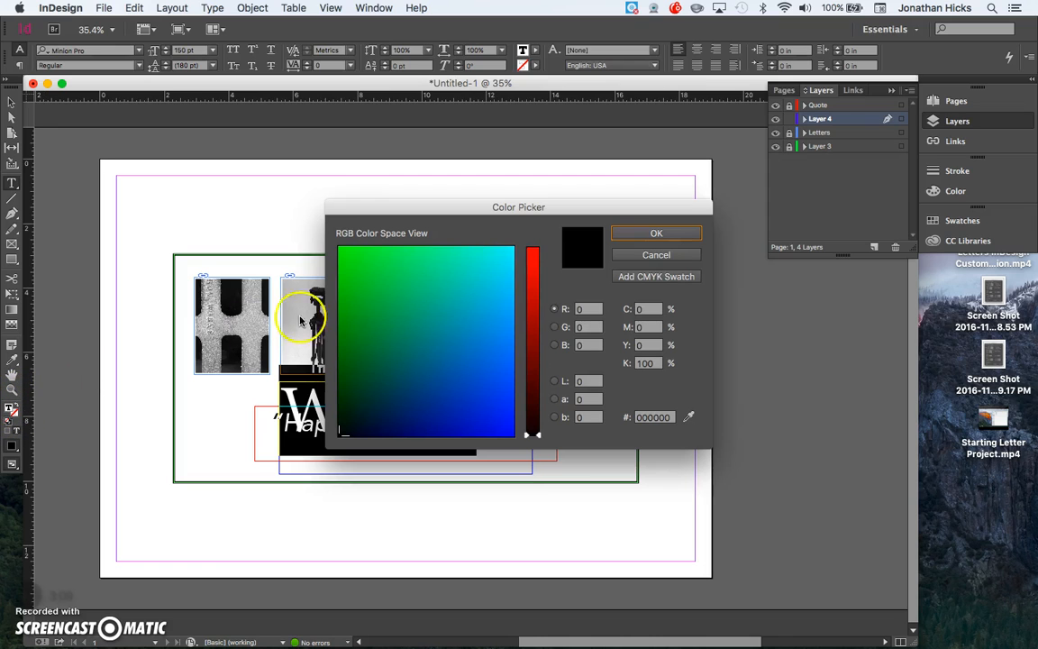
pyautogui.click(484, 284)
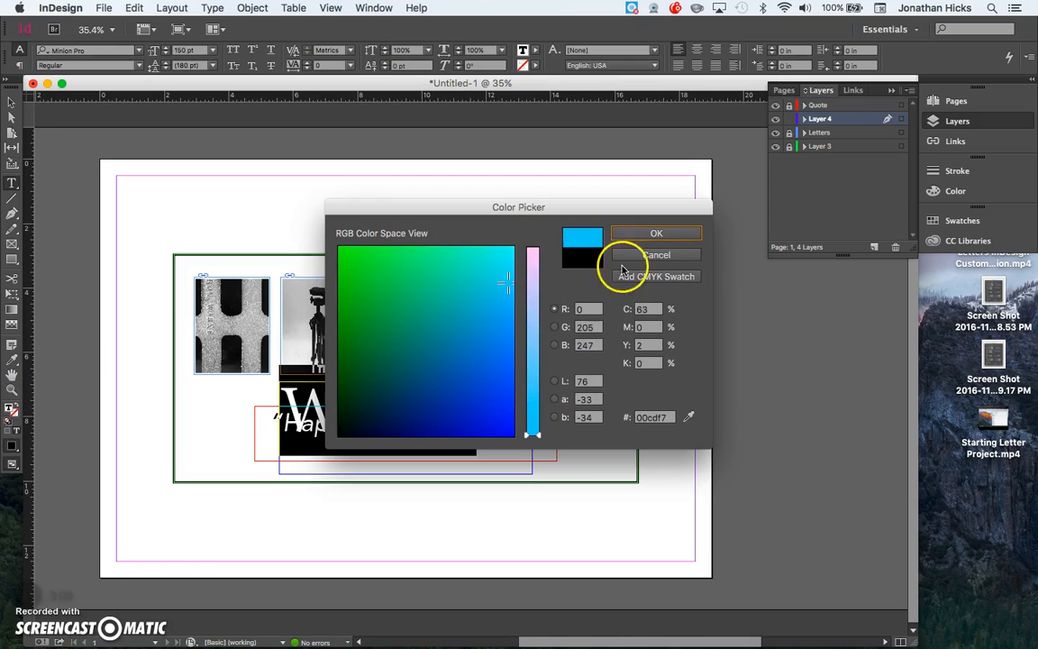
pyautogui.moveTo(536, 372); pyautogui.dragTo(550, 283)
pyautogui.click(647, 255)
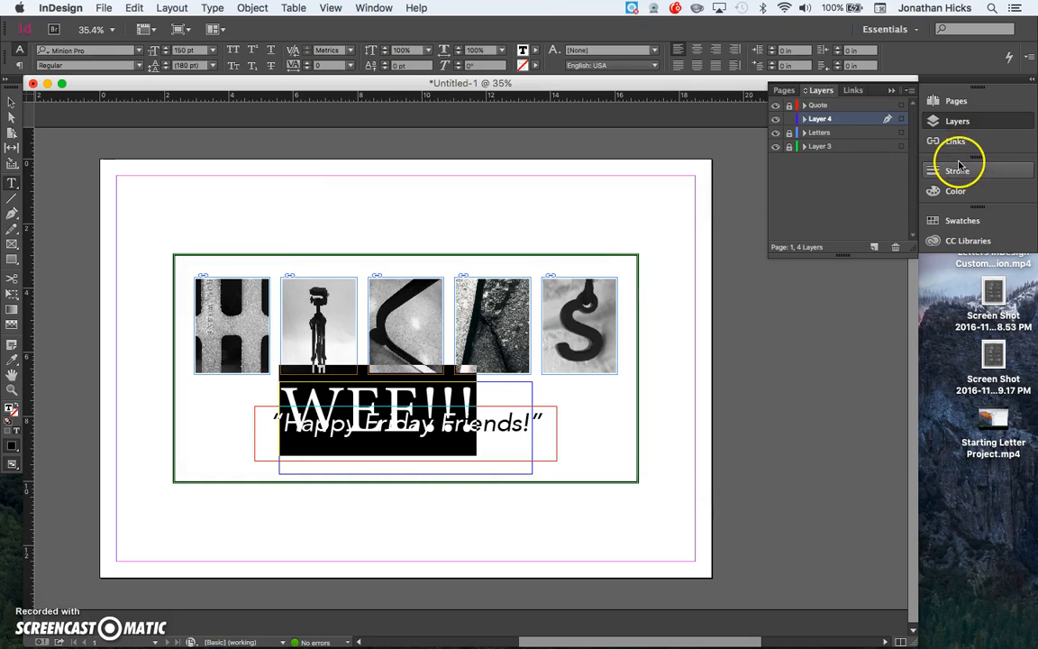
# Lighten the "WEE!!!" text to grey with a 34% black tint.
pyautogui.click(957, 170)
pyautogui.click(941, 191)
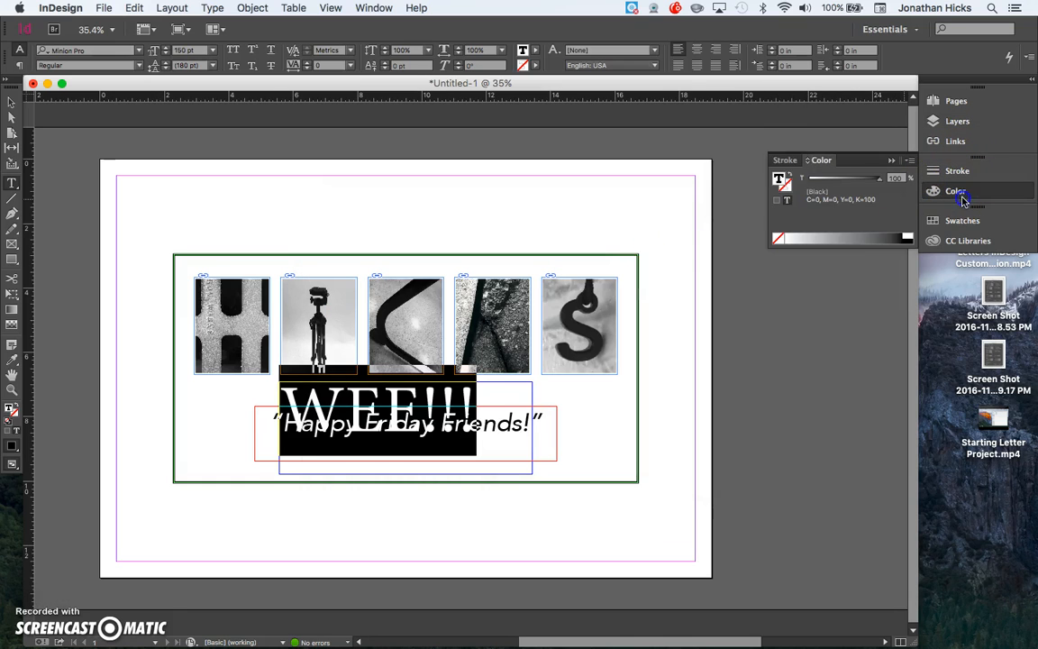
pyautogui.click(854, 238)
pyautogui.moveTo(853, 236); pyautogui.dragTo(827, 236)
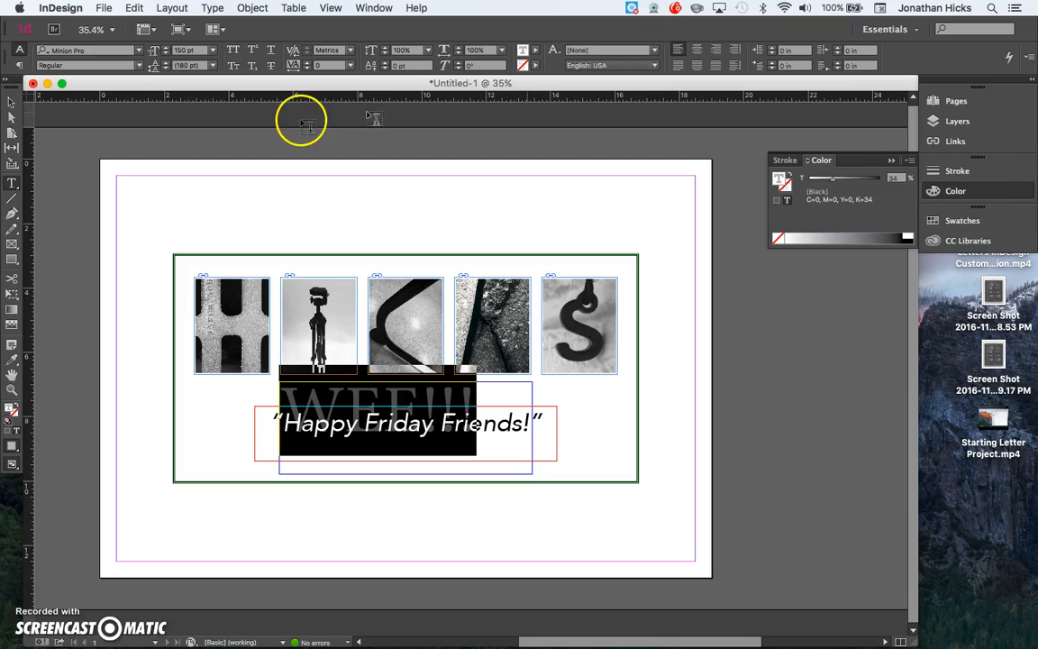
# Centre-align the "WEE!!!" text and move its frame behind the quote, centred at X 9.5 in and about Y 8.65 in.
pyautogui.click(12, 103)
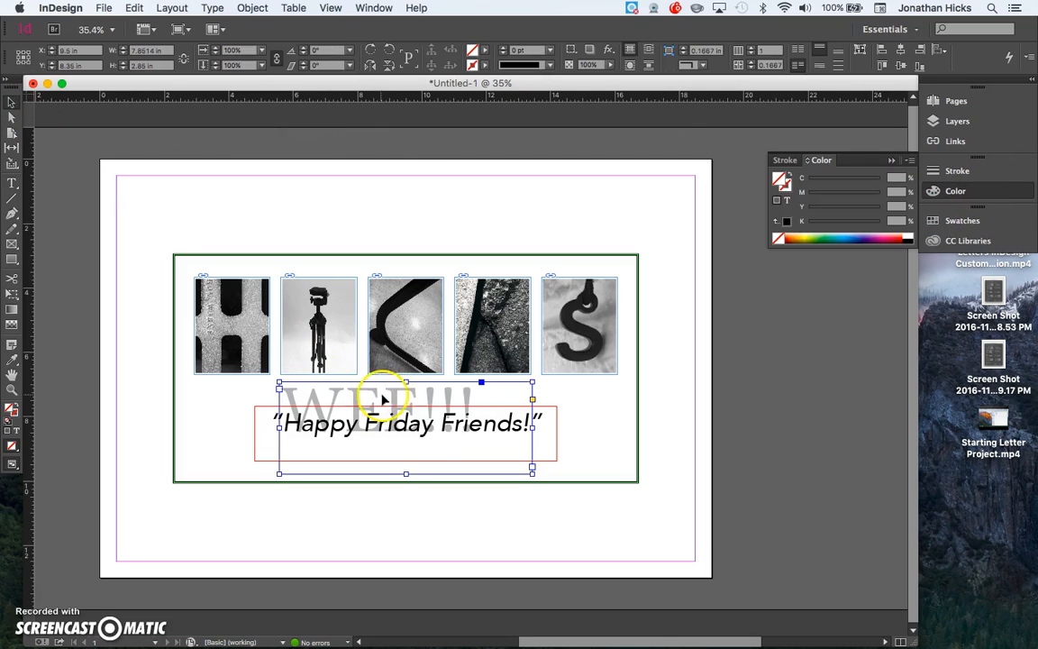
pyautogui.moveTo(397, 399); pyautogui.dragTo(404, 401)
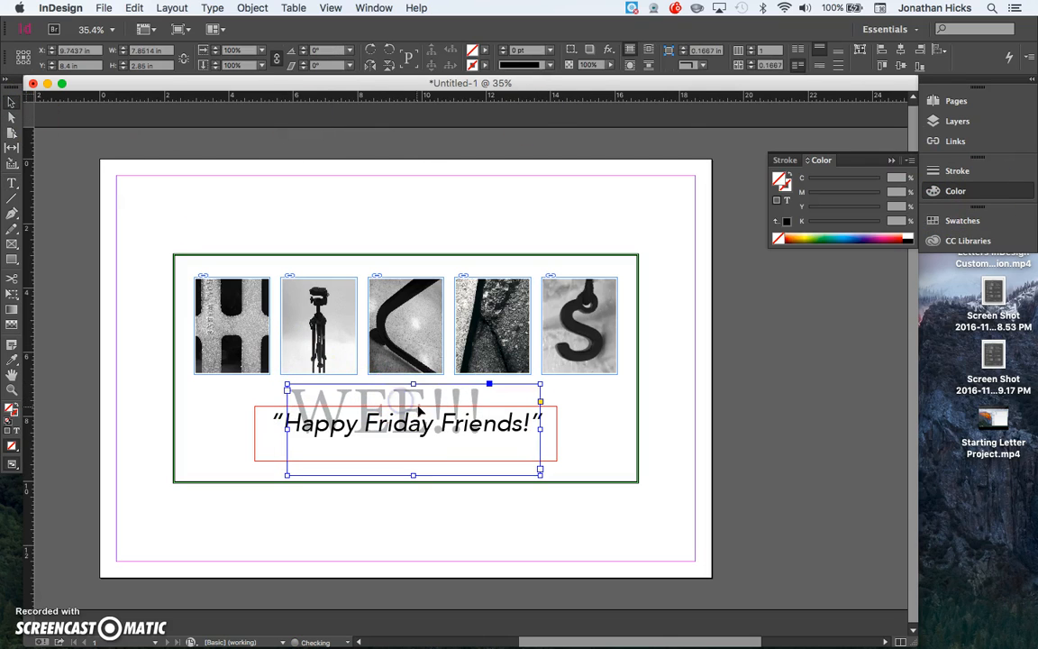
pyautogui.click(10, 187)
pyautogui.click(697, 48)
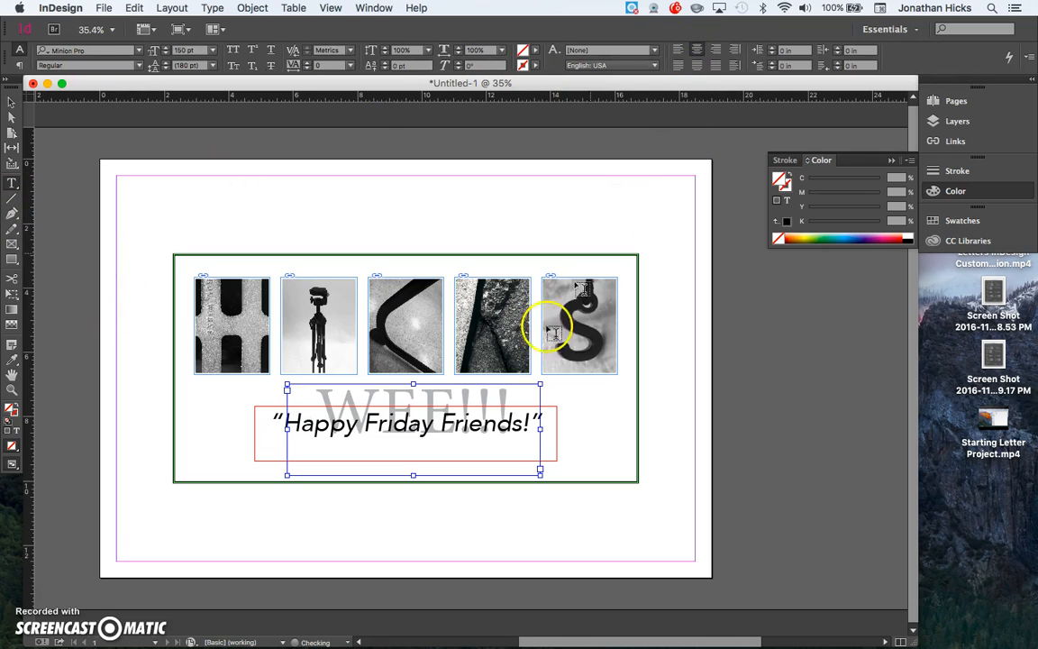
pyautogui.click(11, 104)
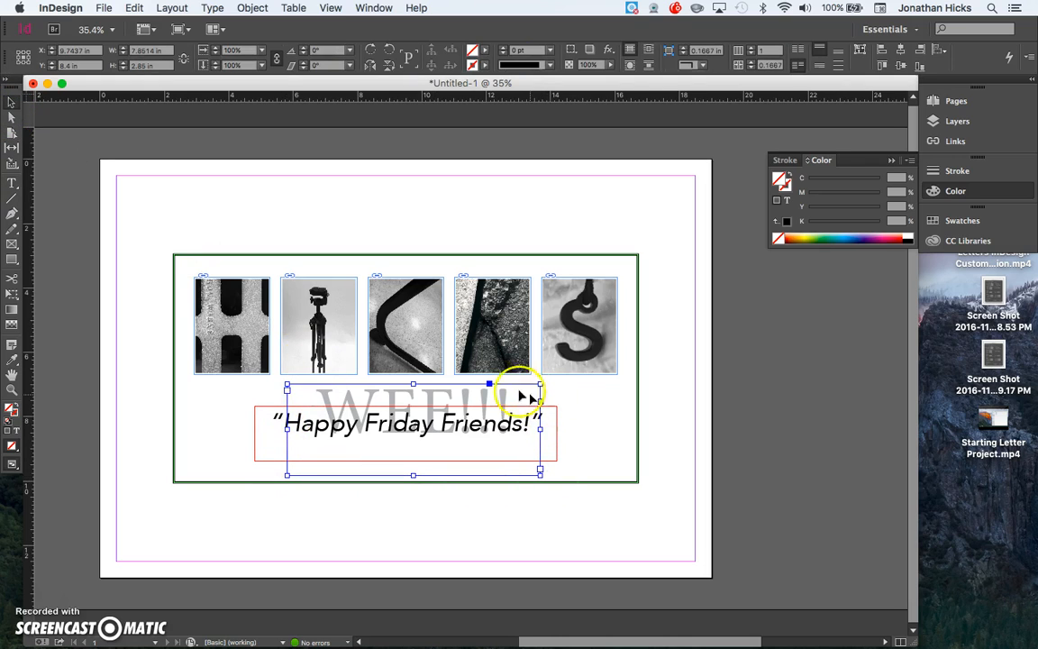
pyautogui.moveTo(453, 386); pyautogui.dragTo(444, 396)
pyautogui.click(470, 448)
pyautogui.click(594, 453)
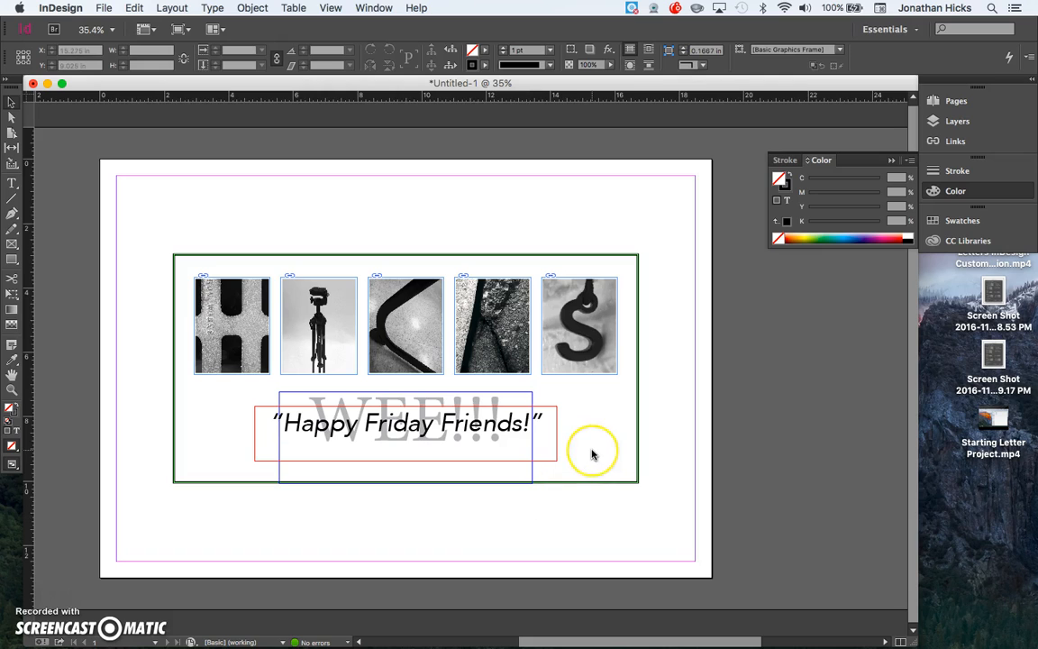
# Switch to preview mode and set the whole "WEE!!!" text to 200 pt.
pyautogui.press('w')
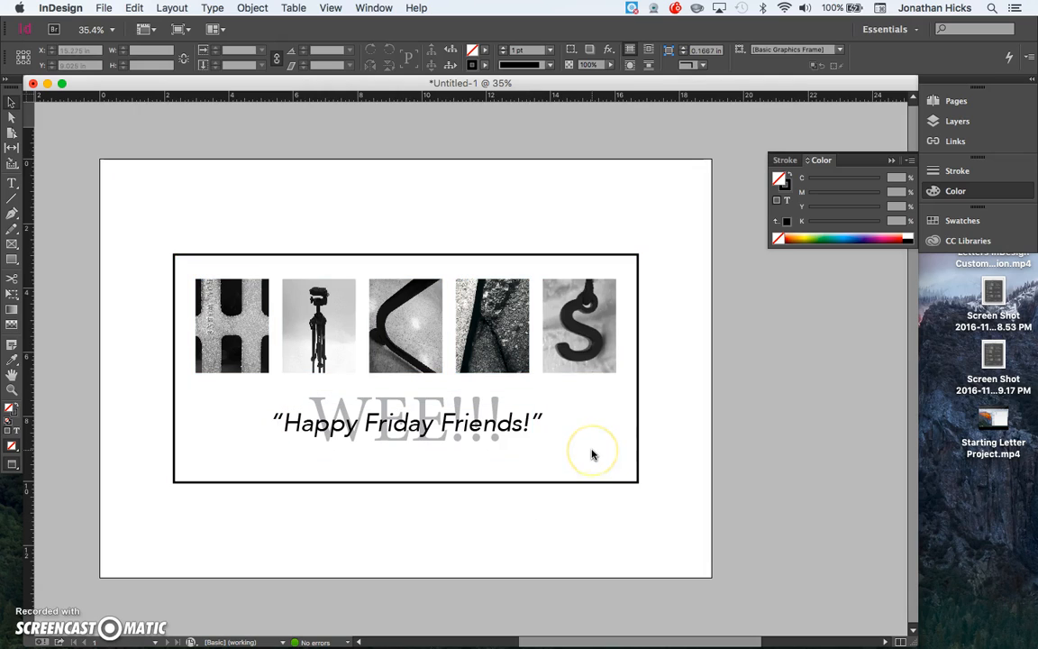
pyautogui.click(466, 407)
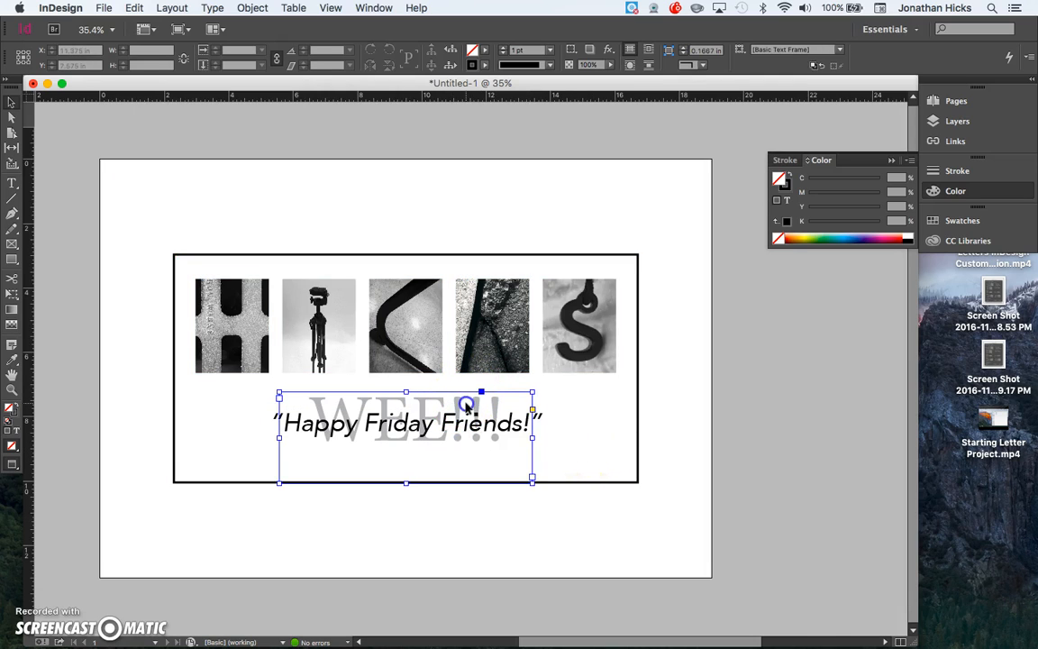
pyautogui.doubleClick(448, 410)
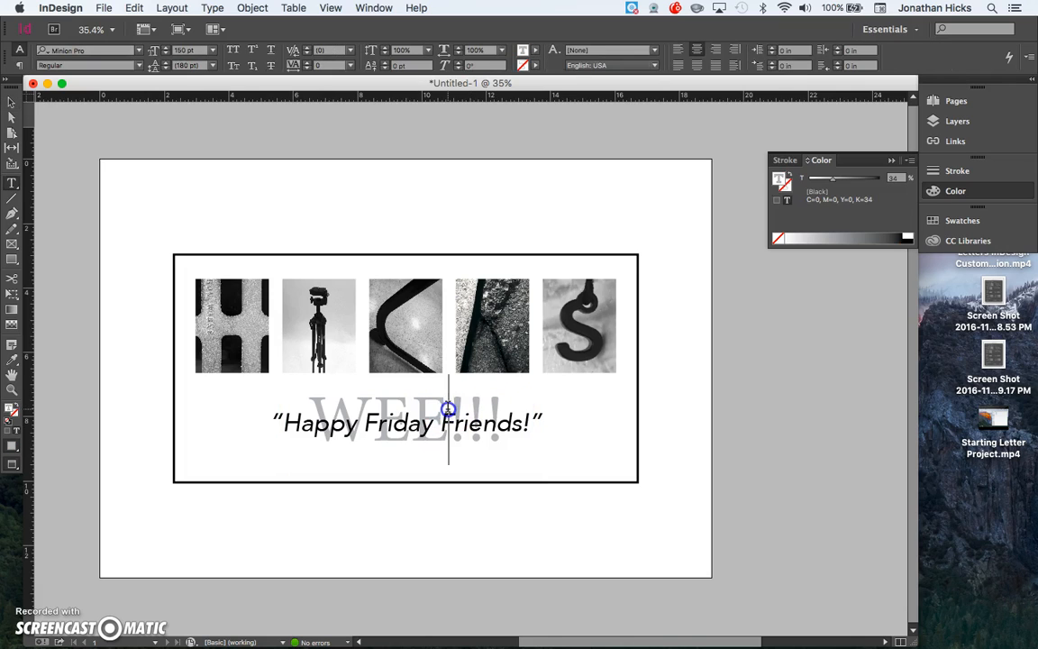
pyautogui.moveTo(500, 407); pyautogui.dragTo(303, 397)
pyautogui.click(194, 52)
pyautogui.write('200')
pyautogui.press('Return')
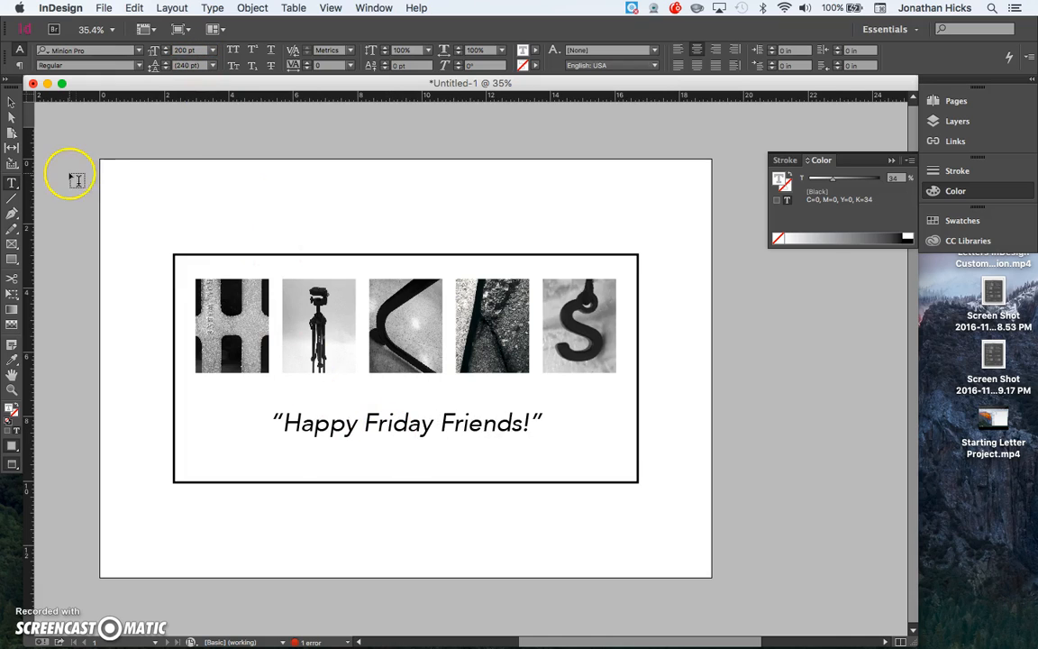
# Enlarge the "WEE!!!" text frame to about 9.15 by 3.70 in and centre it at X 9.5 in below the letter images.
pyautogui.click(12, 103)
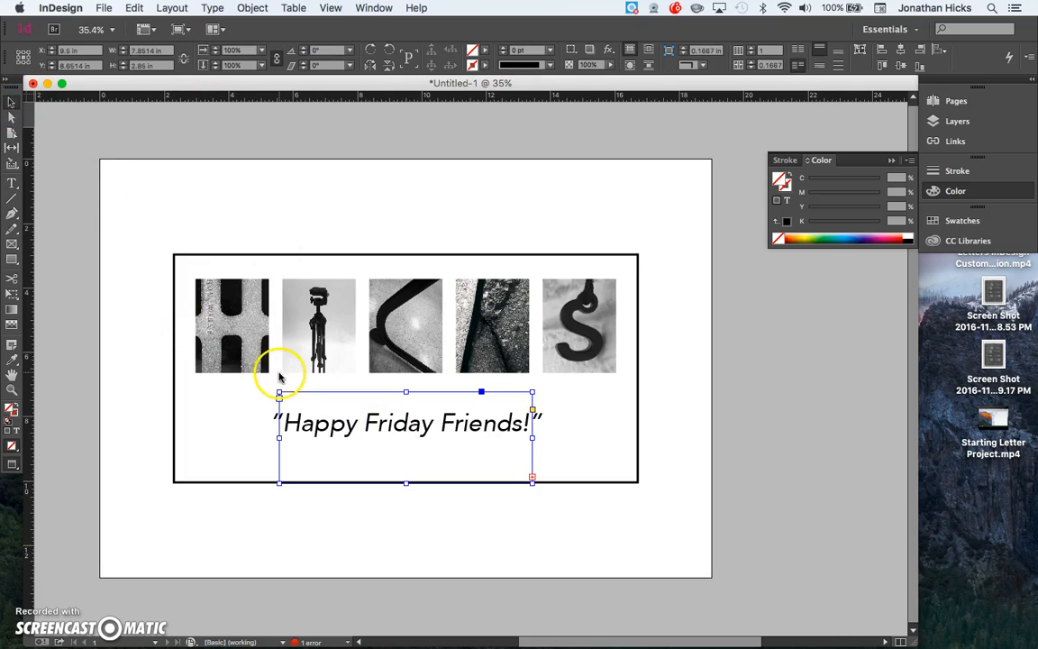
pyautogui.moveTo(278, 391); pyautogui.dragTo(237, 367)
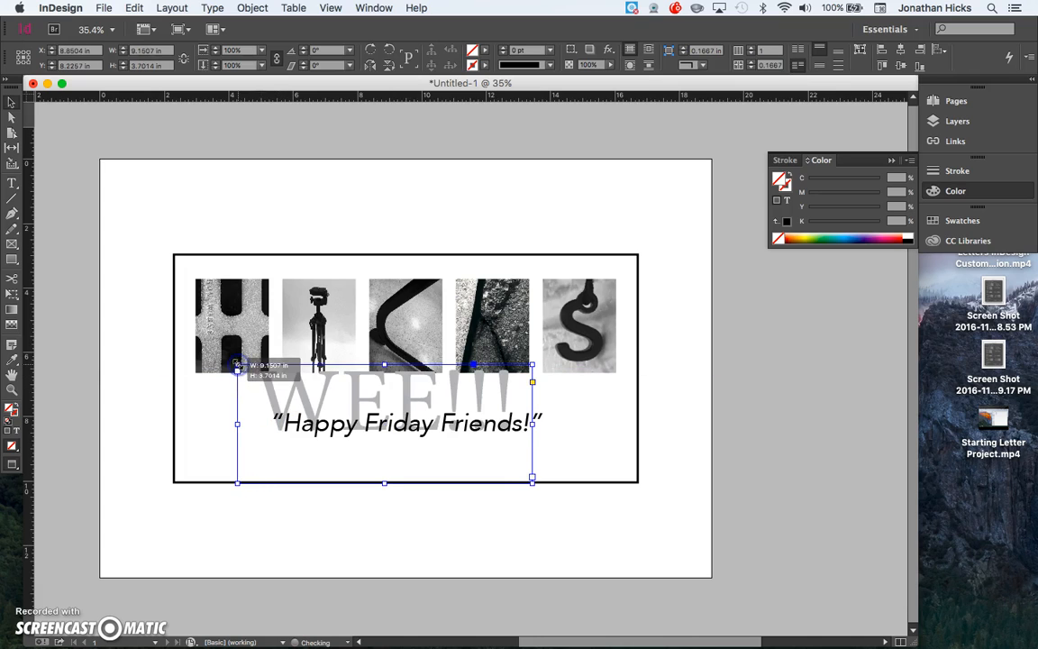
pyautogui.moveTo(431, 366); pyautogui.dragTo(494, 369)
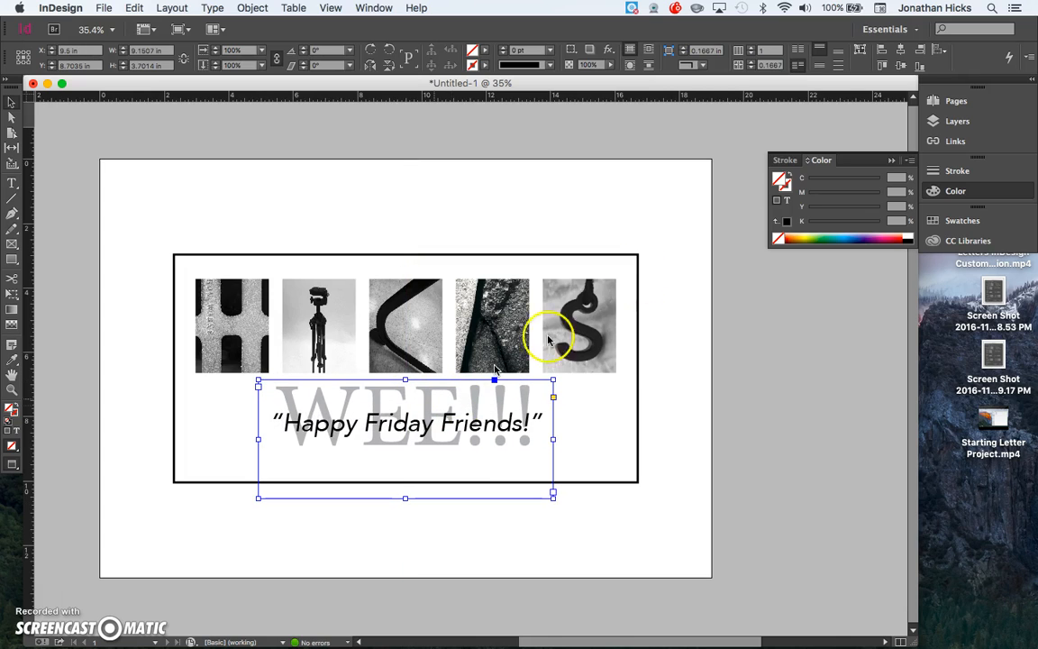
# Lock the layer holding "WEE!!!", unlock the Quote layer and move the quote down just beneath the "WEE!!!" text.
pyautogui.click(957, 121)
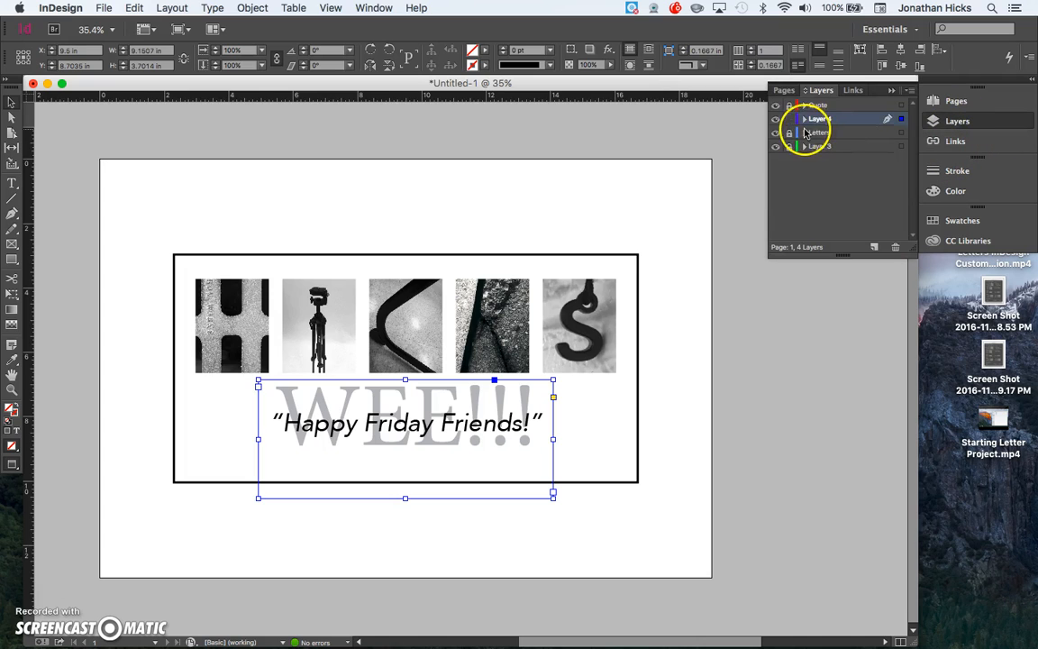
pyautogui.click(790, 119)
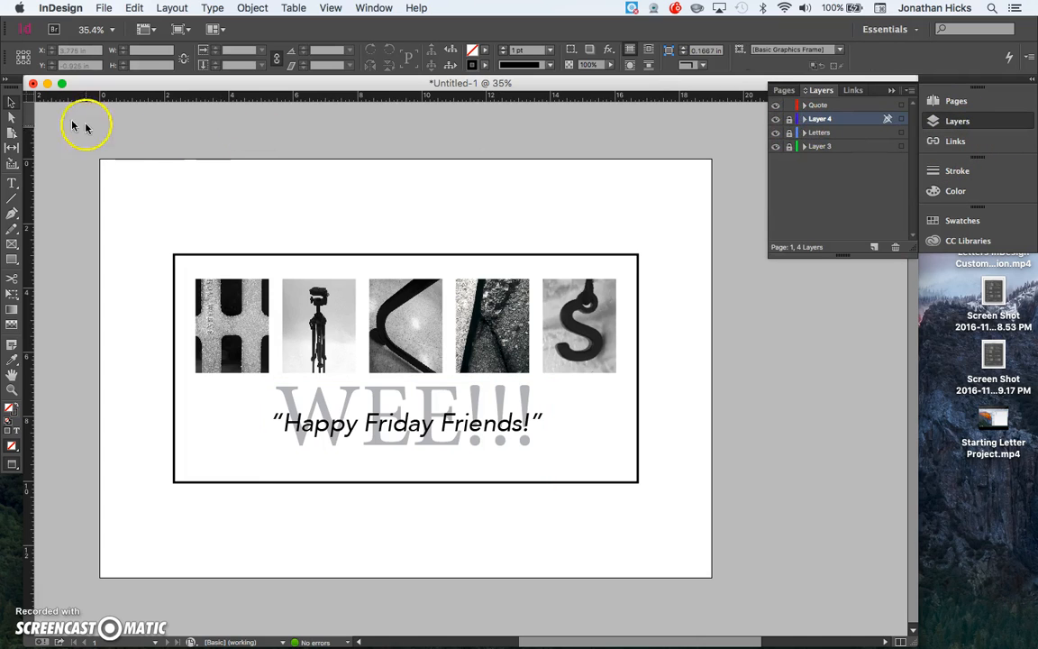
pyautogui.click(385, 427)
pyautogui.moveTo(386, 427); pyautogui.dragTo(385, 456)
pyautogui.click(581, 600)
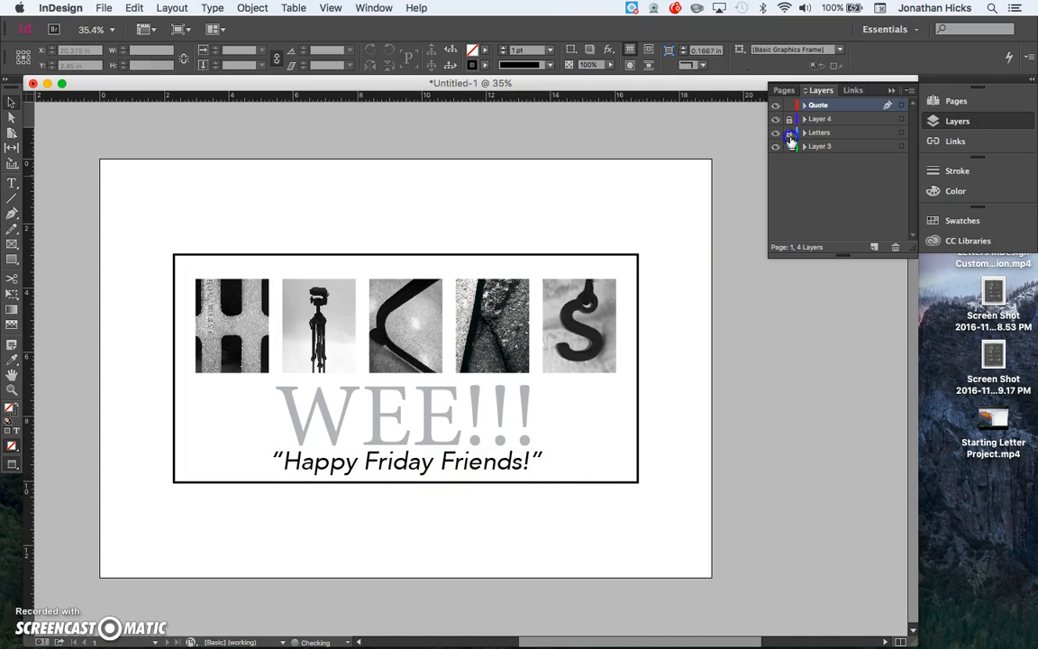
# Unlock the remaining layers and extend the lower edge of the black border frame downward to give the quote more room.
pyautogui.click(598, 482)
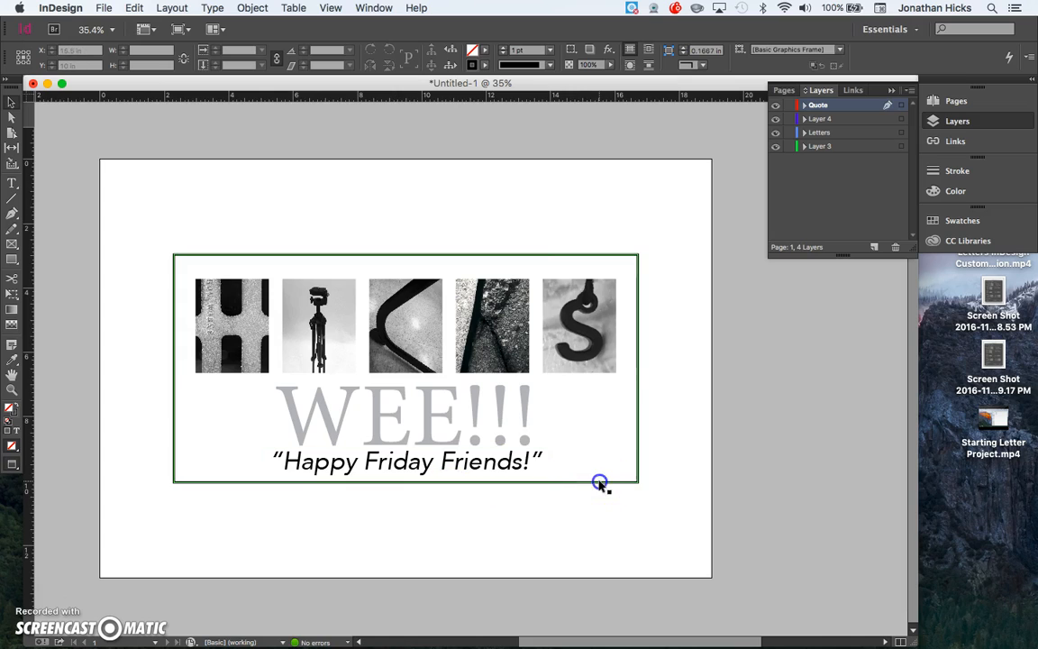
pyautogui.moveTo(406, 482)
pyautogui.mouseDown()
pyautogui.moveTo(404, 563)
pyautogui.moveTo(407, 498)
pyautogui.mouseUp()
pyautogui.click(456, 545)
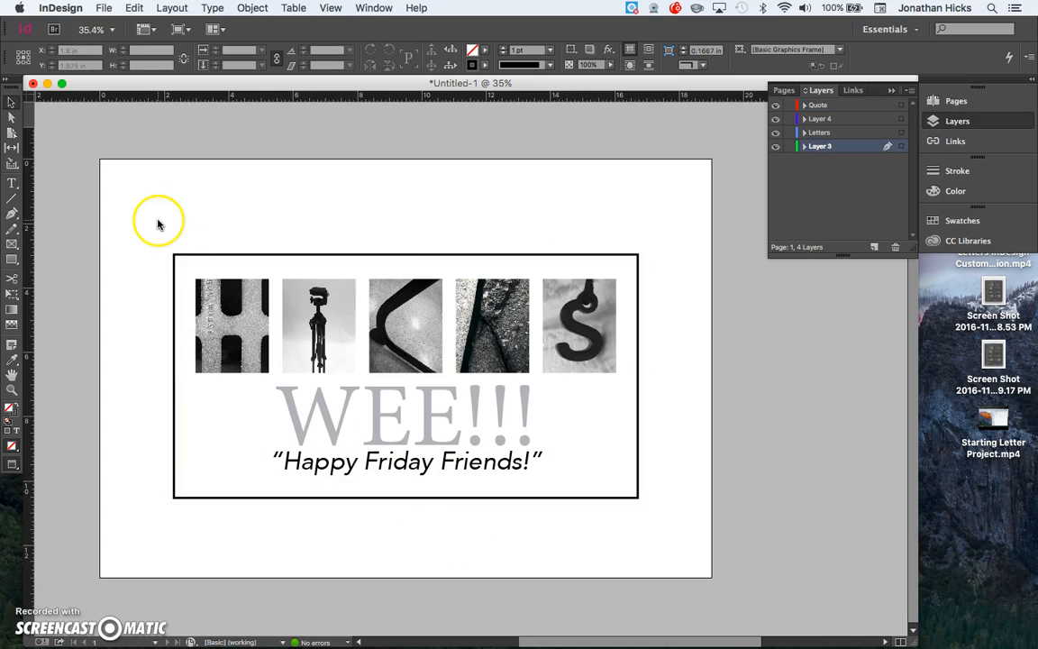
# Select the border, letter images and both texts together and move them up to centre the composition vertically on the page.
pyautogui.moveTo(149, 219); pyautogui.dragTo(638, 453)
pyautogui.click(683, 572)
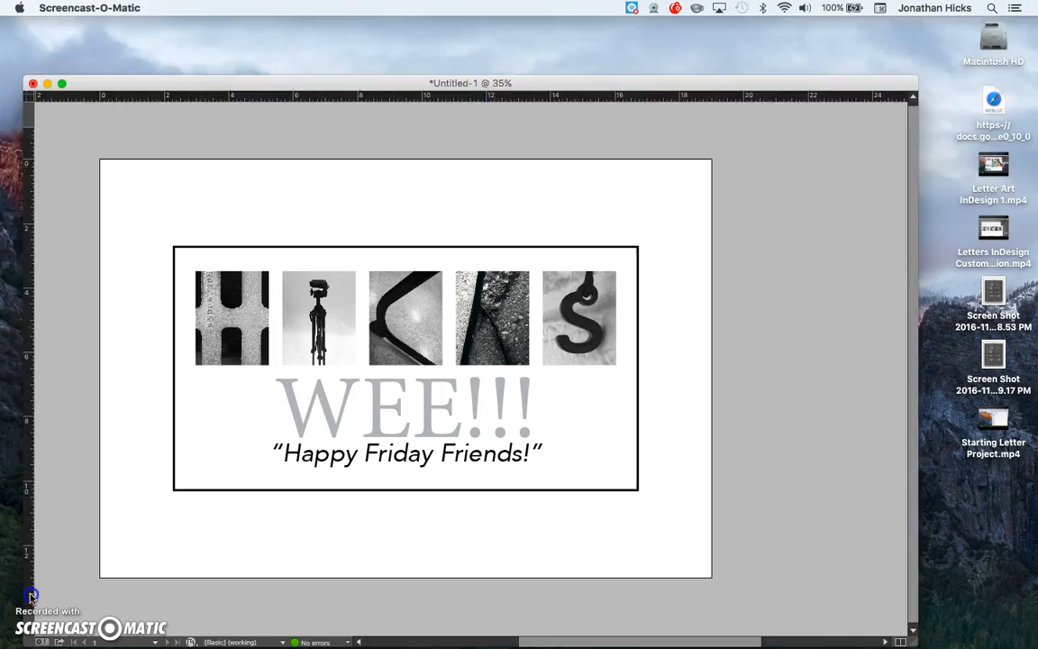
pyautogui.click(465, 521)
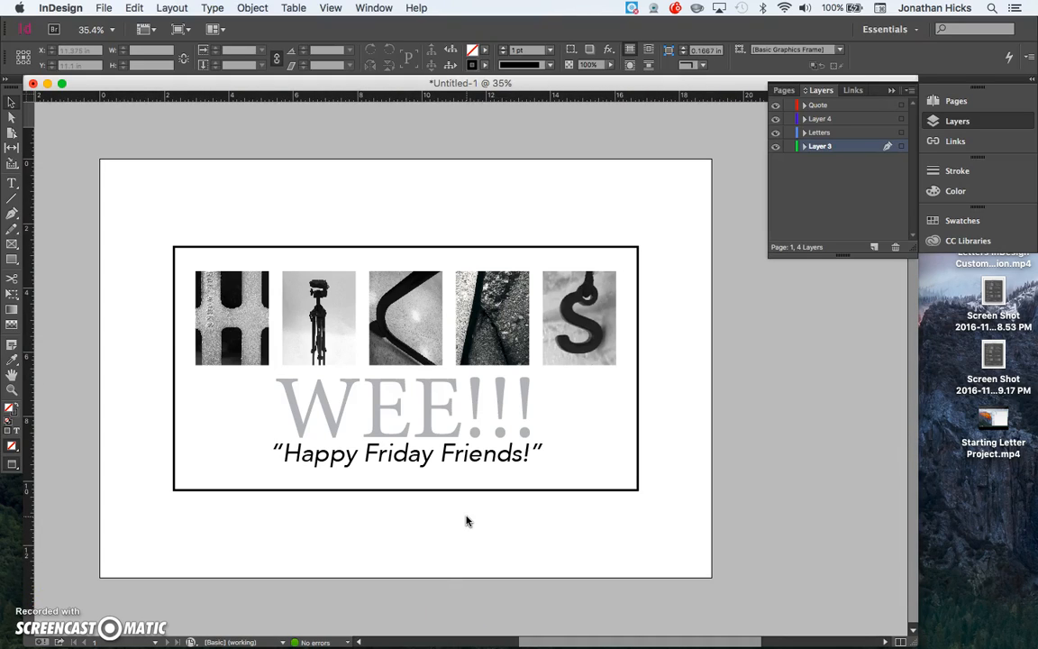
# Move the quote's frame up and to the right over the "WEE!!!" text, to about X 11.42 in, Y 8.7 in.
pyautogui.click(445, 488)
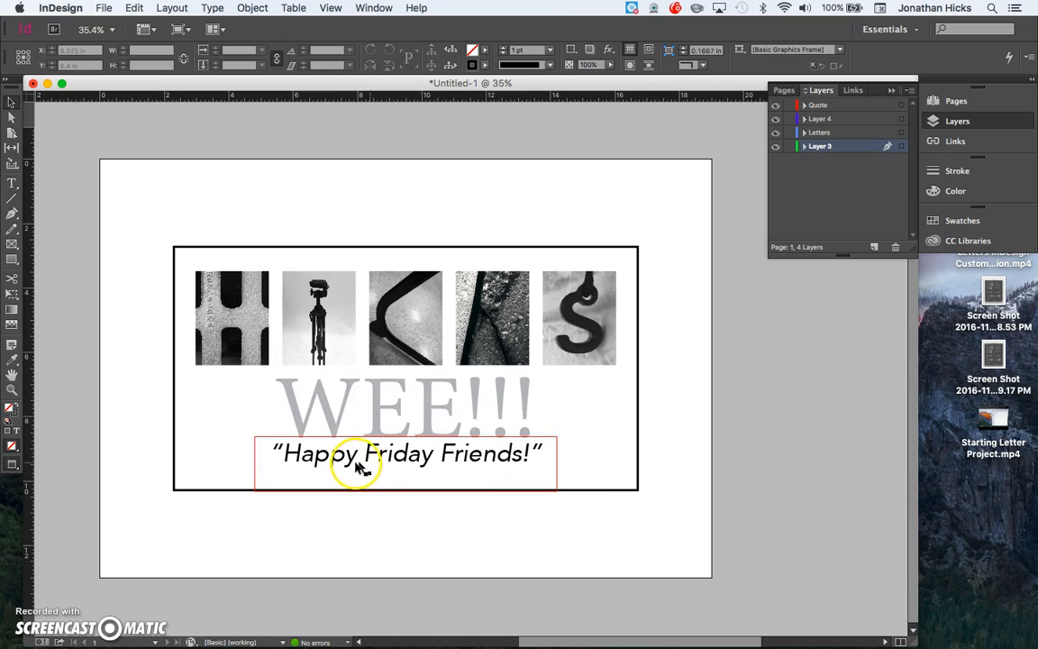
pyautogui.moveTo(518, 452); pyautogui.dragTo(579, 428)
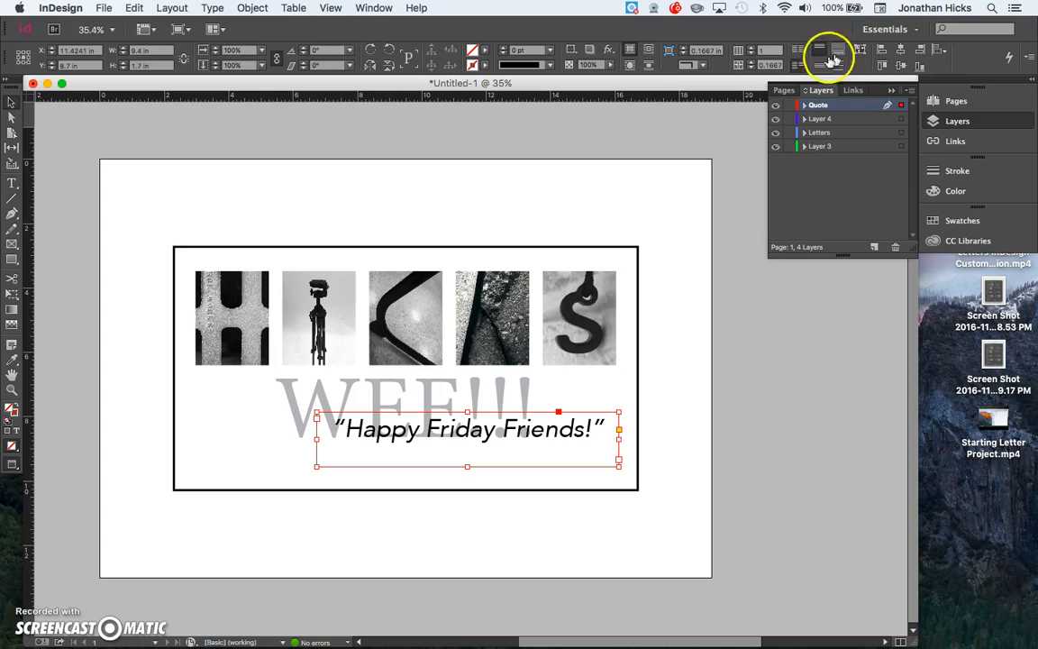
# Right-align the quote text "Happy Friday Friends!" within its frame.
pyautogui.click(11, 184)
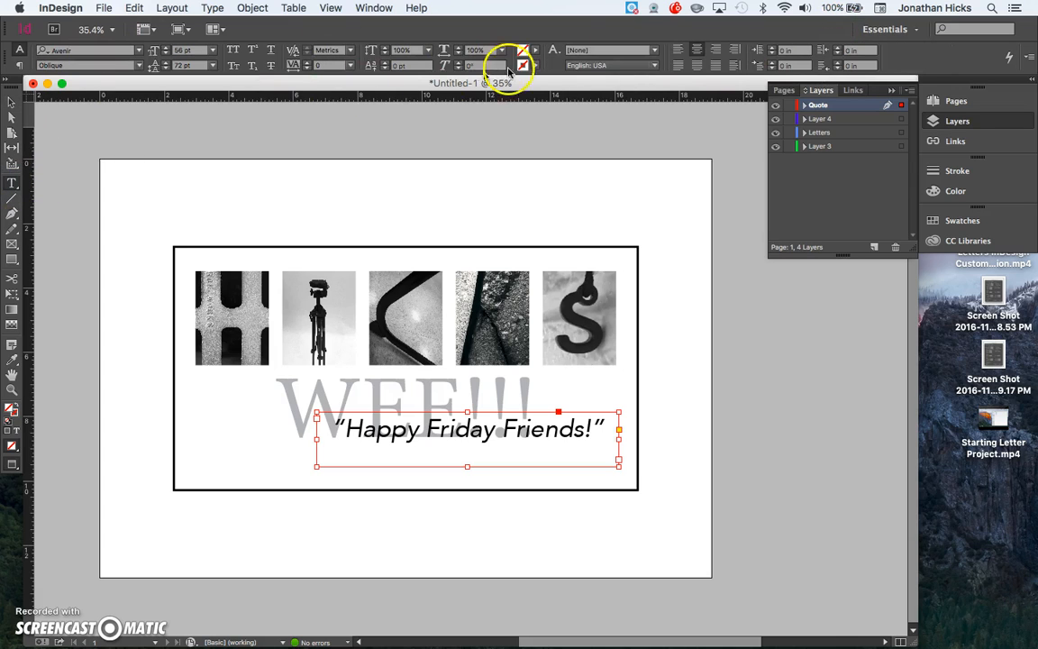
pyautogui.click(718, 51)
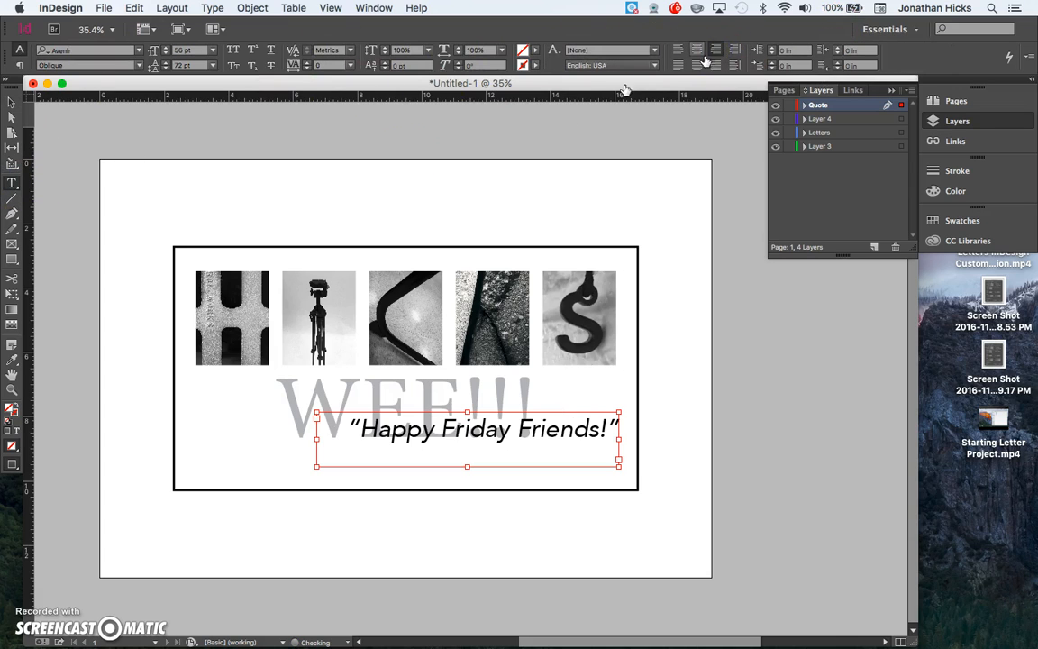
pyautogui.click(11, 103)
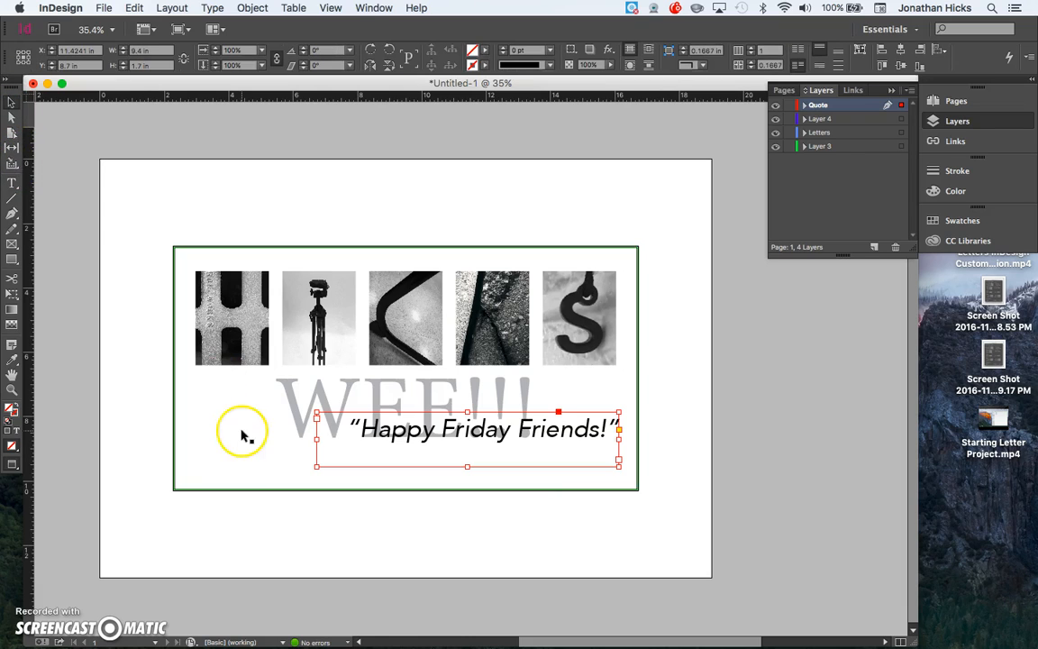
# Move the "WEE!!!" frame left to about X 7.45 in, Y 8.47 in and left-align its text under the first letter image.
pyautogui.click(283, 406)
pyautogui.moveTo(262, 405); pyautogui.dragTo(223, 403)
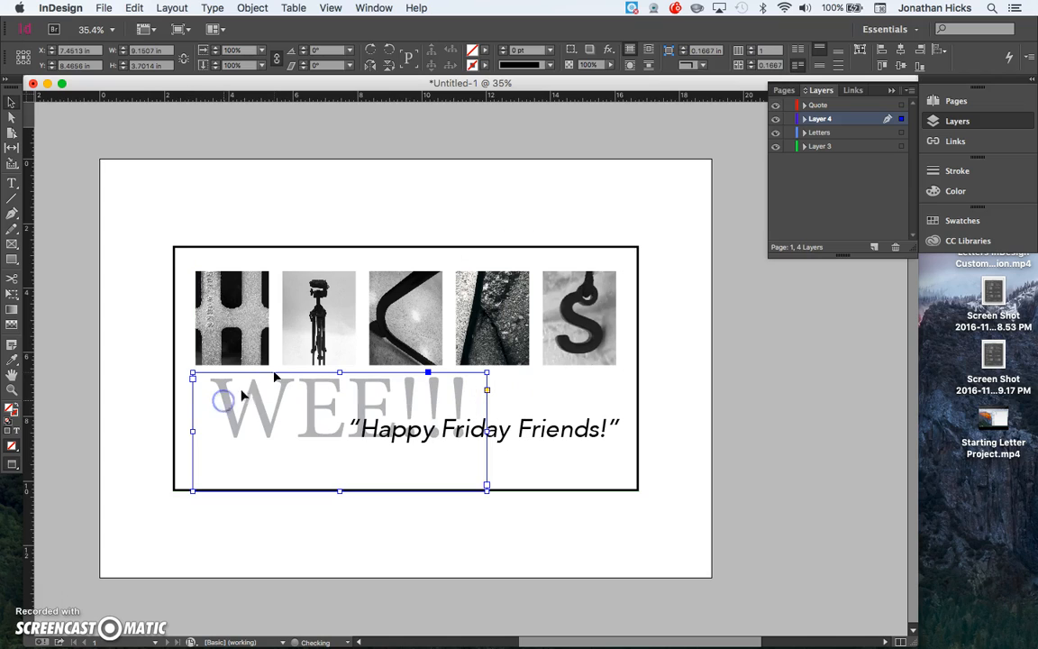
pyautogui.click(19, 179)
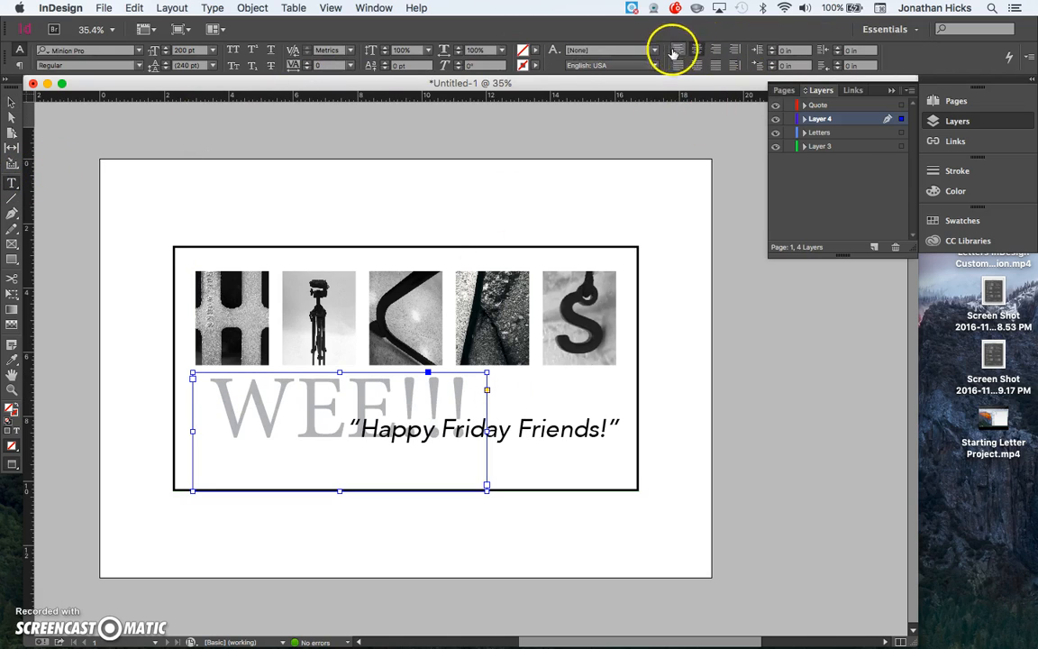
pyautogui.press('Escape')
# Move the quote's frame down so the text sits just beneath "WEE!!!" near the border's lower right corner, and deselect it.
pyautogui.click(528, 441)
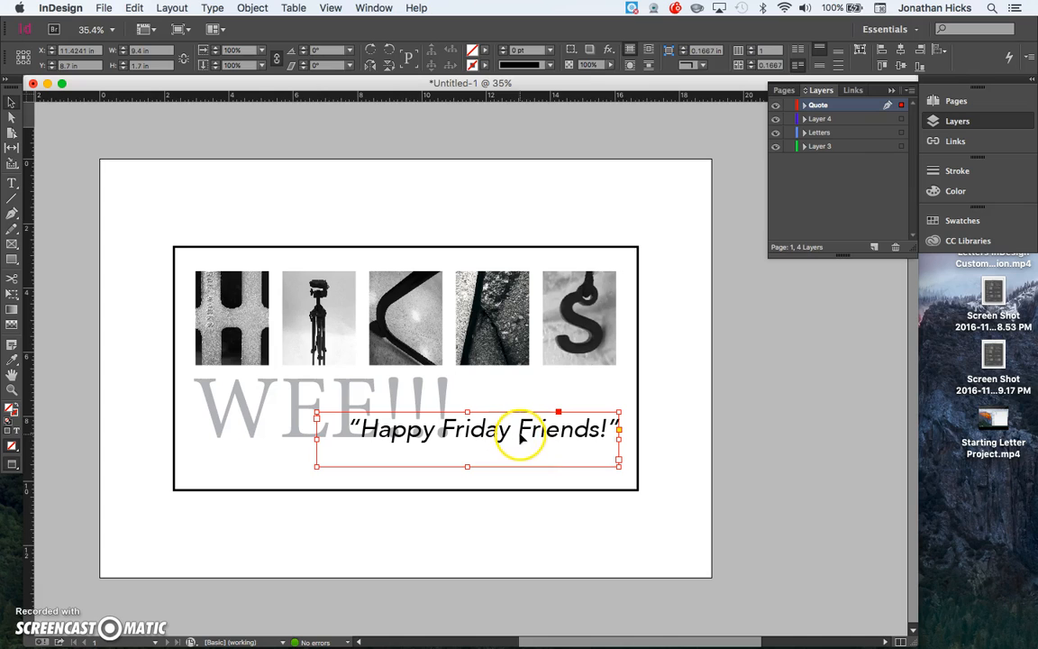
pyautogui.moveTo(521, 436); pyautogui.dragTo(522, 461)
pyautogui.click(698, 482)
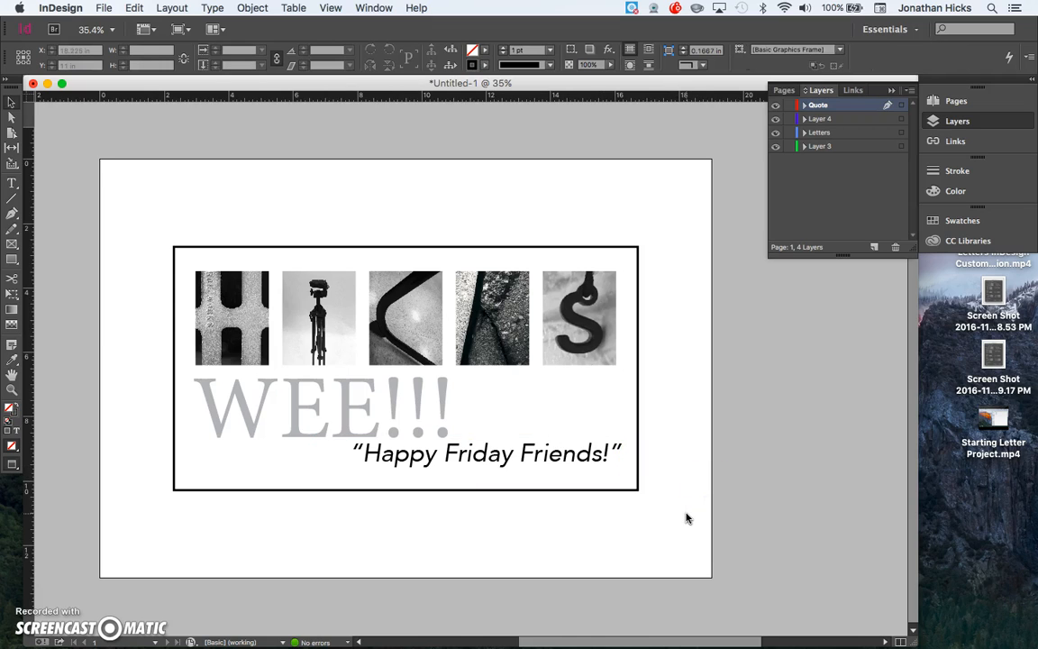